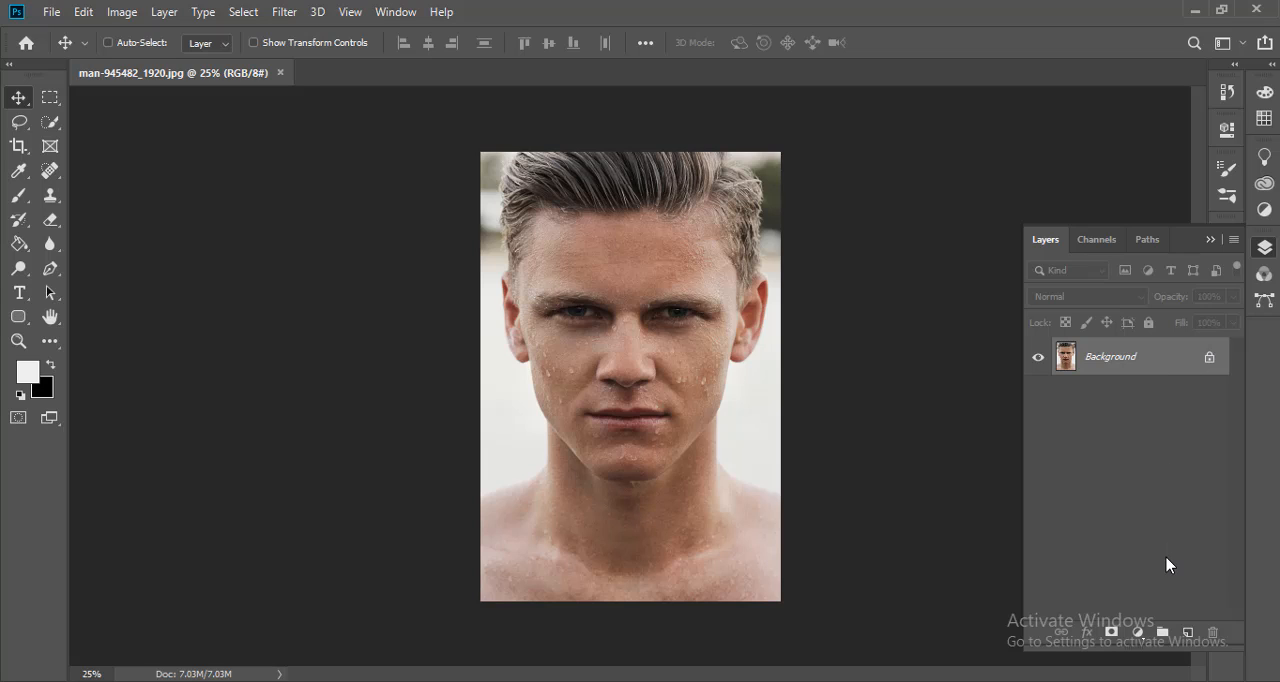
- Duplicate the Background layer twice, hide Background copy 2 and make Background copy the active layer
left_click_drag(1128, 365, 1187, 633)
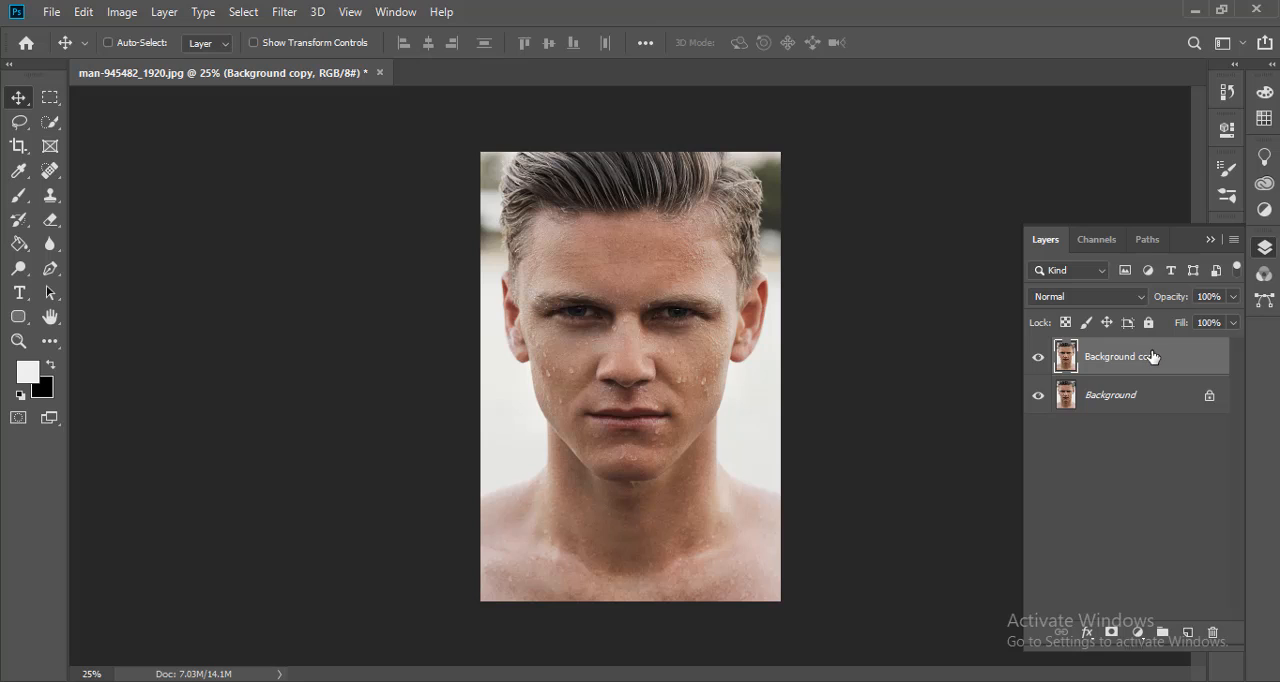
left_click_drag(1153, 357, 1186, 632)
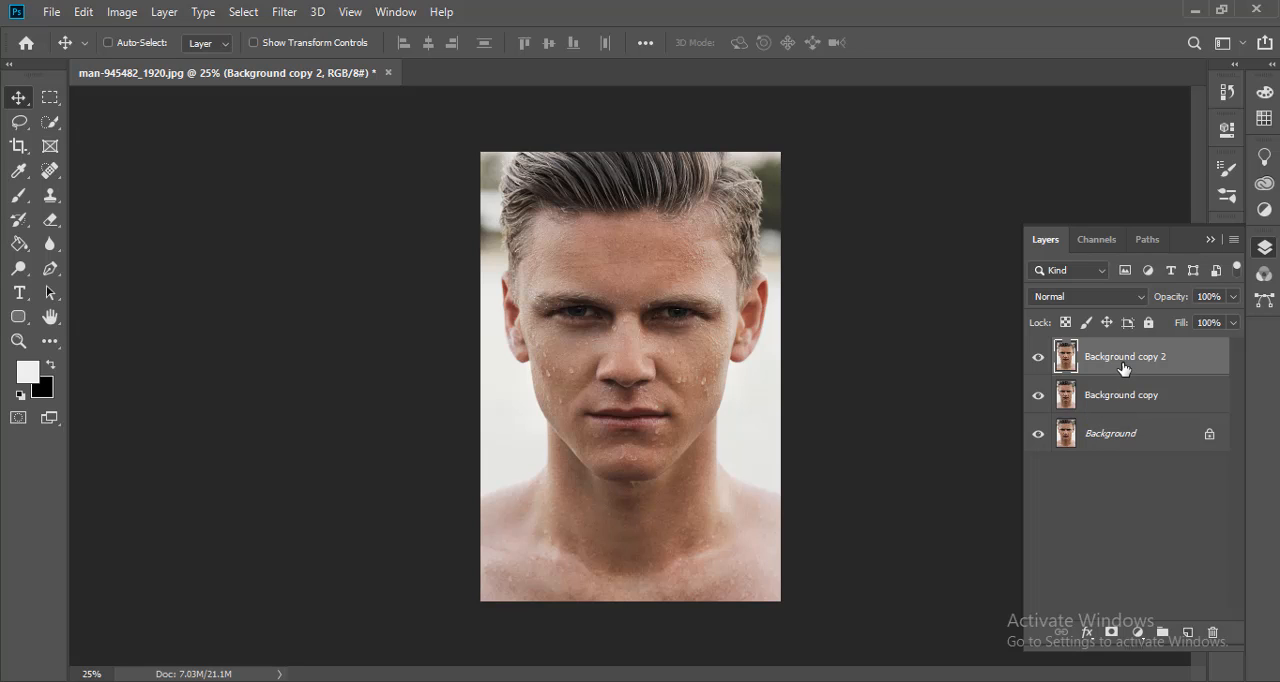
left_click(1112, 403)
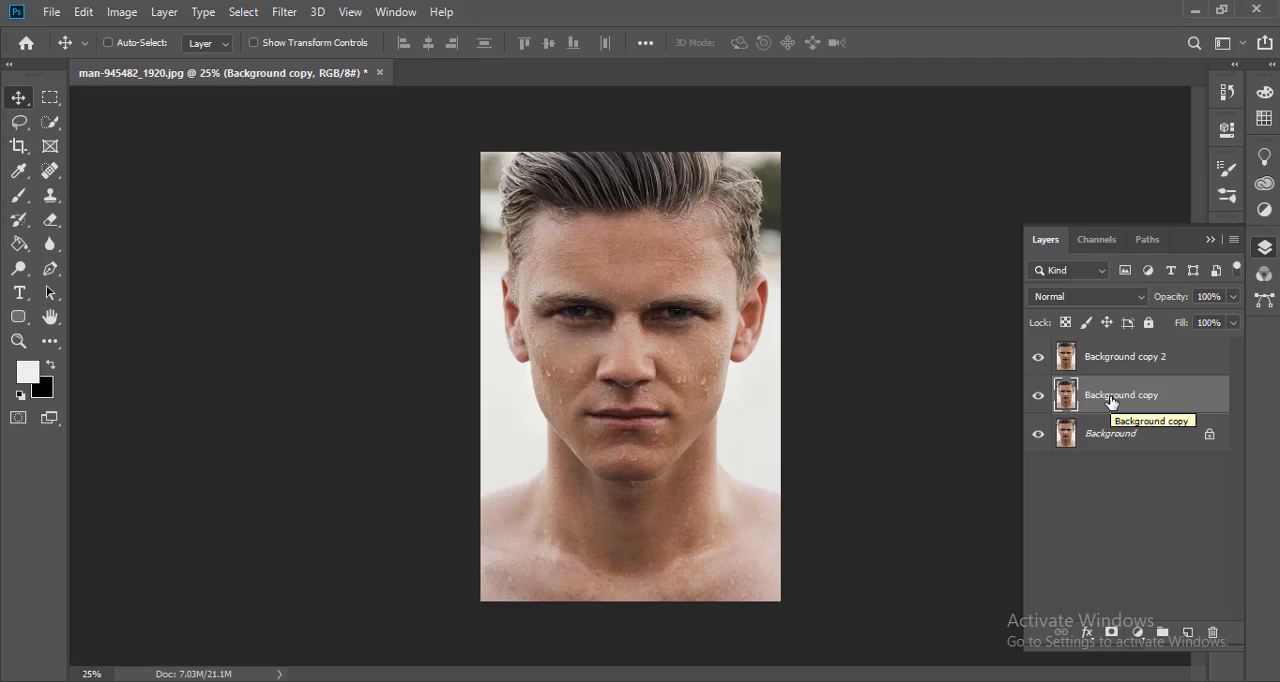
left_click(1038, 357)
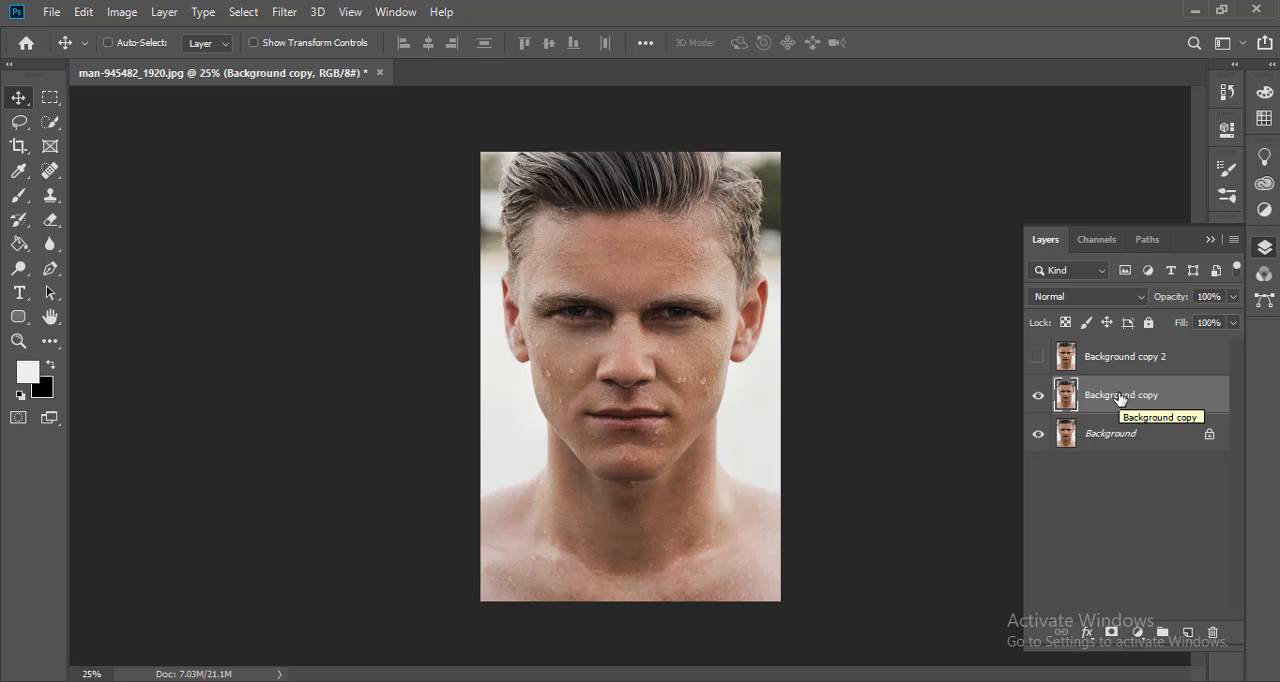
- Examine the skin texture and water droplets on the man's forehead, cheeks, chin and neck up close
key("ctrl+plus")
key("ctrl+plus")
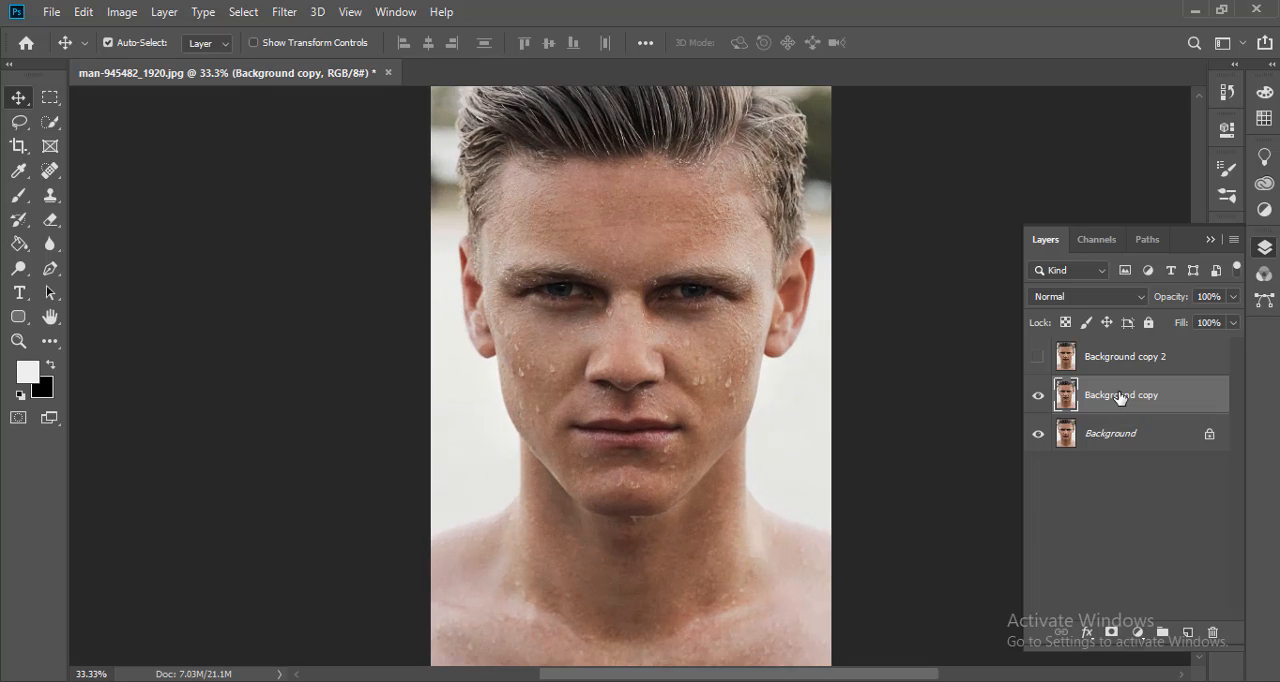
key("ctrl+plus")
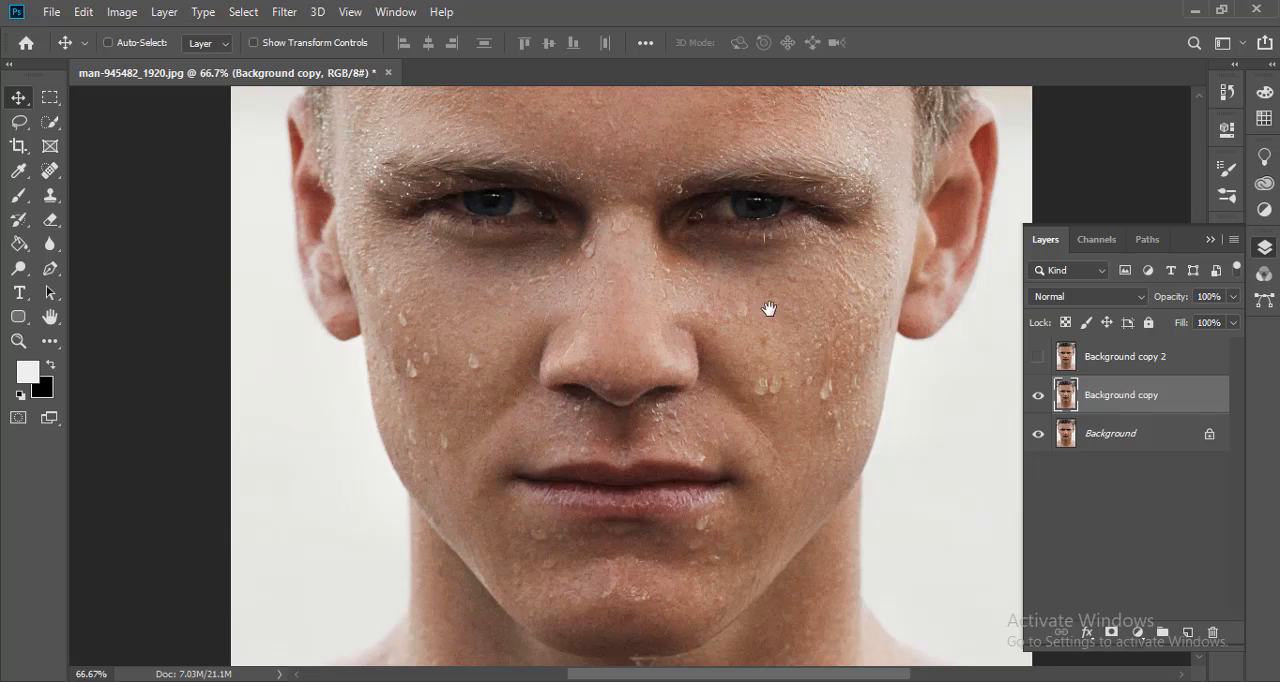
left_click_drag(766, 309, 740, 480)
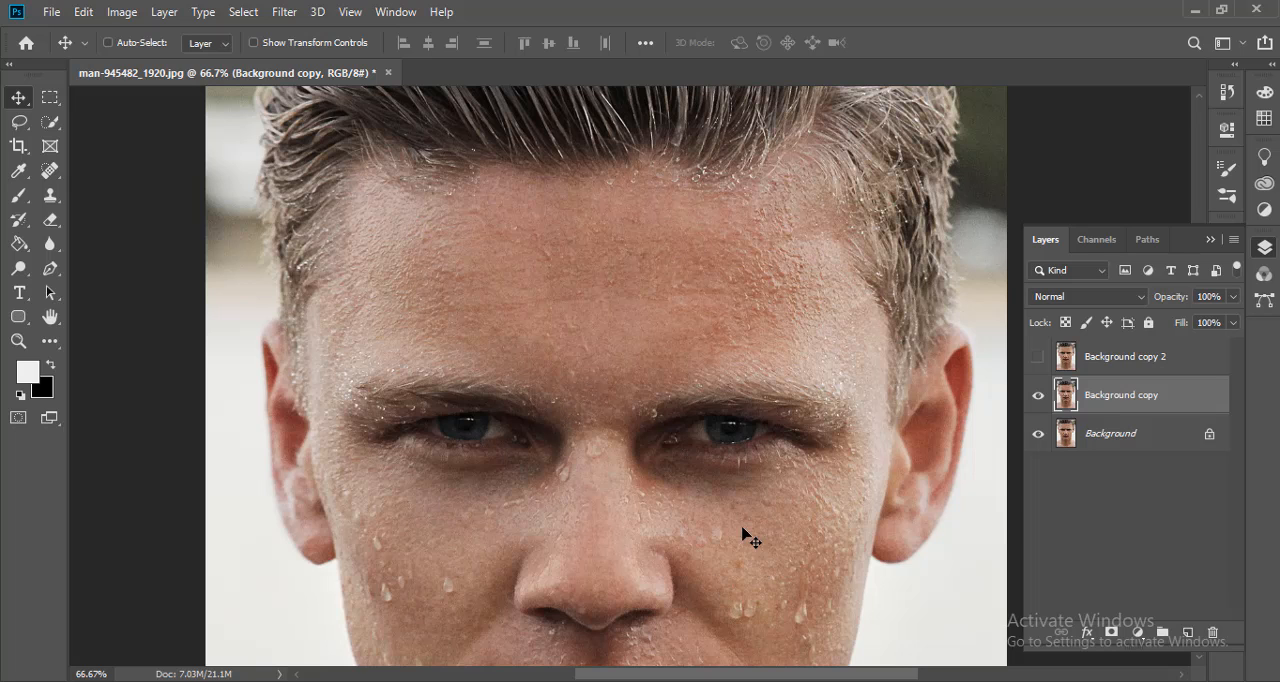
left_click_drag(686, 540, 678, 178)
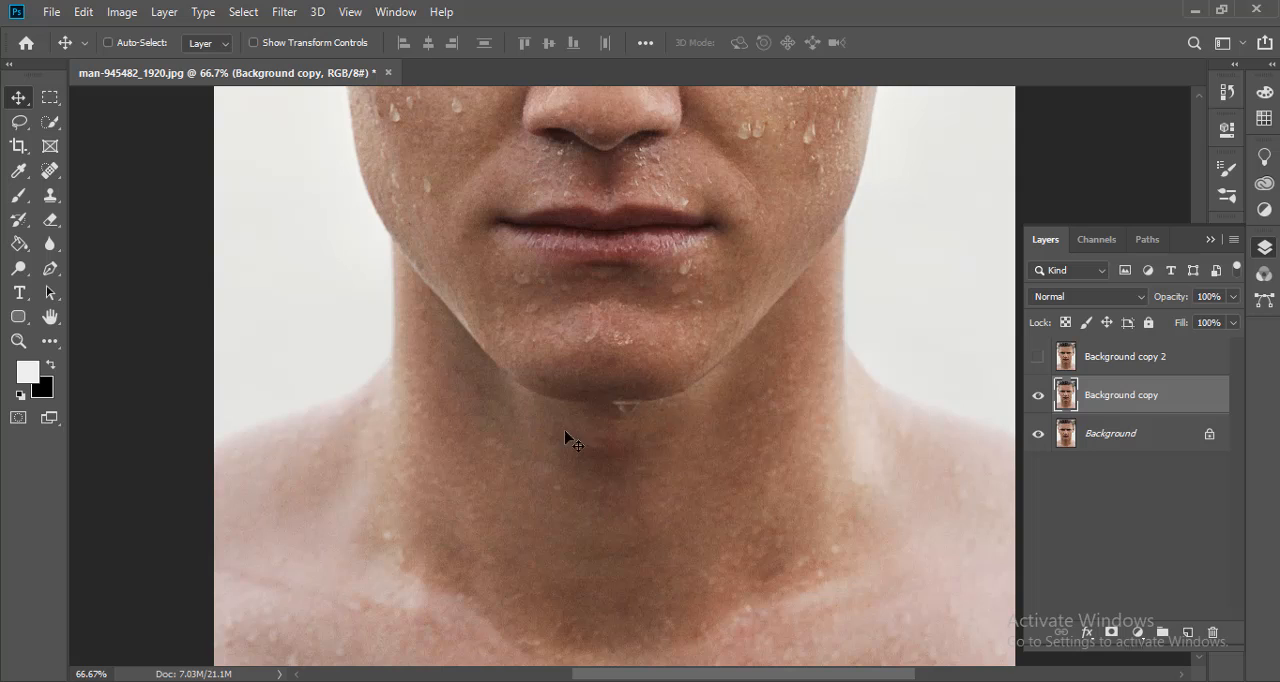
mouse_move(569, 437)
left_mouse_down()
mouse_move(663, 591)
mouse_move(622, 627)
left_mouse_up()
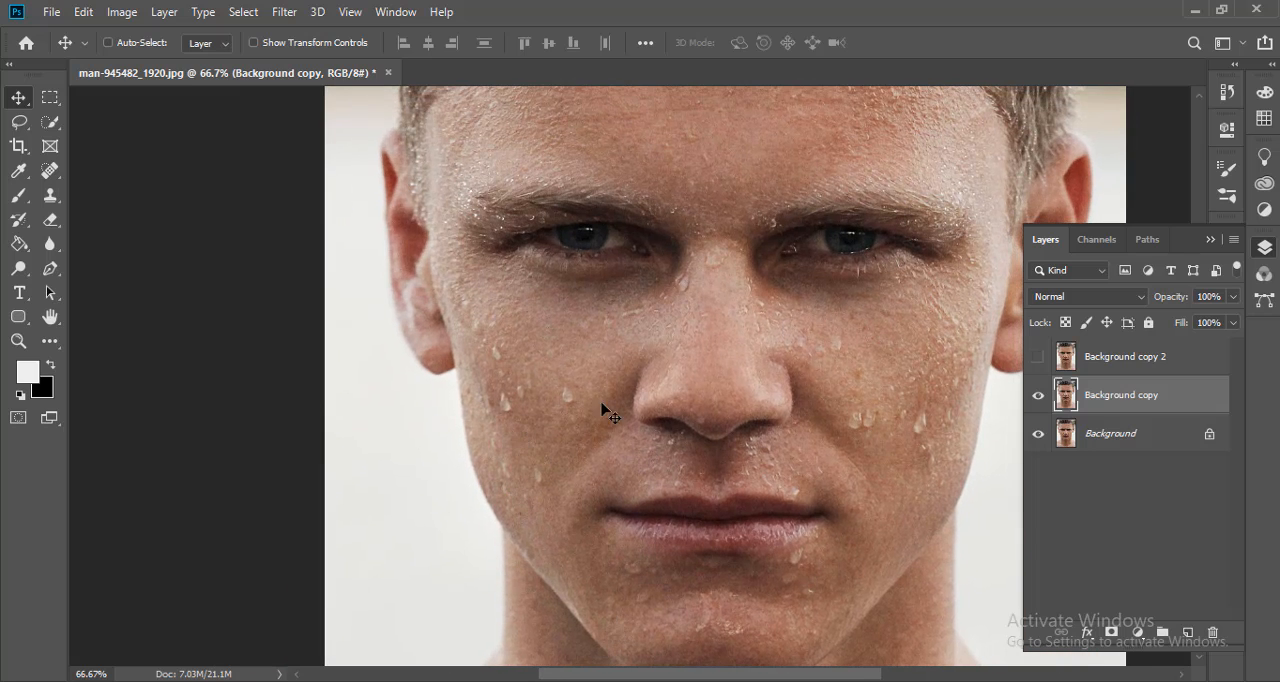
left_click_drag(700, 409, 677, 409)
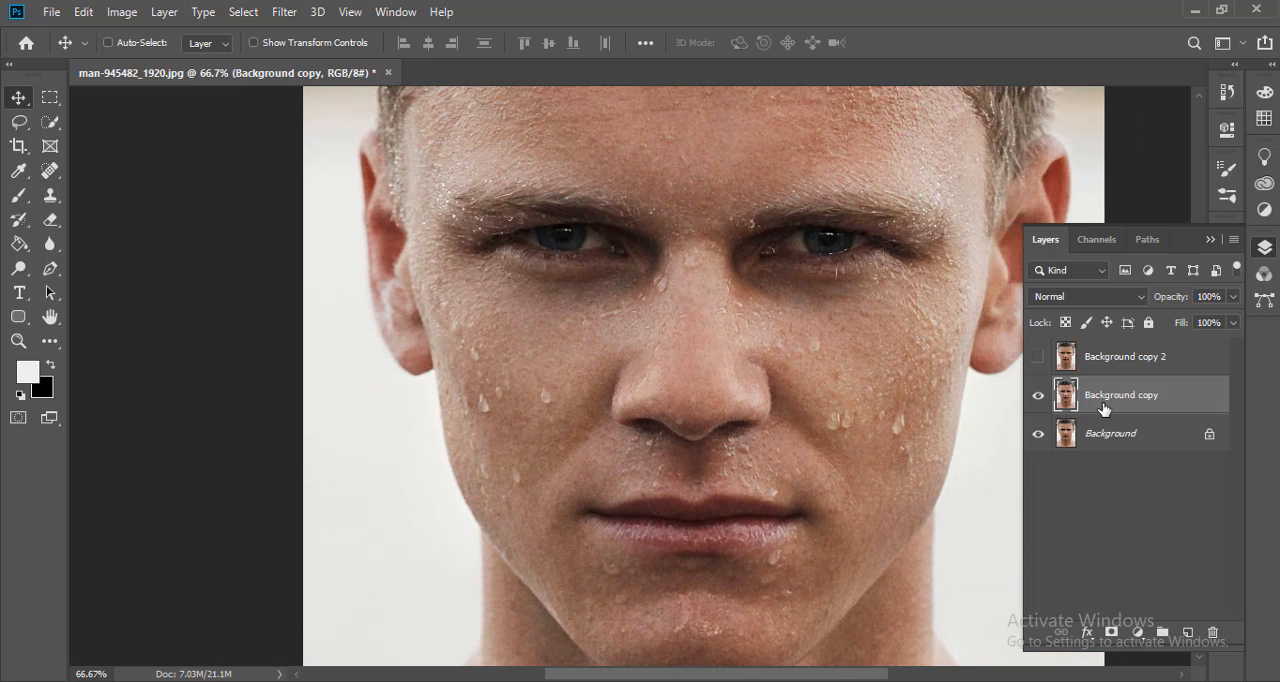
- Apply a Gaussian Blur with a radius of 15.3 pixels to the Background copy layer
left_click(282, 12)
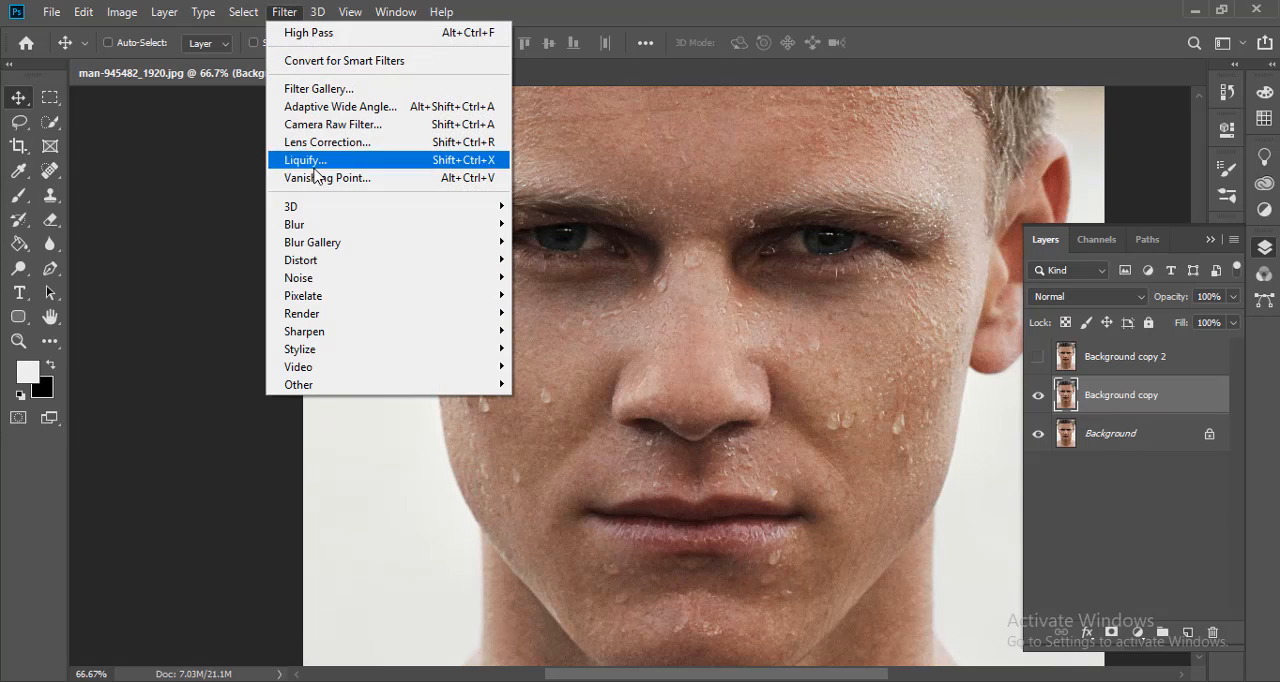
mouse_move(318, 232)
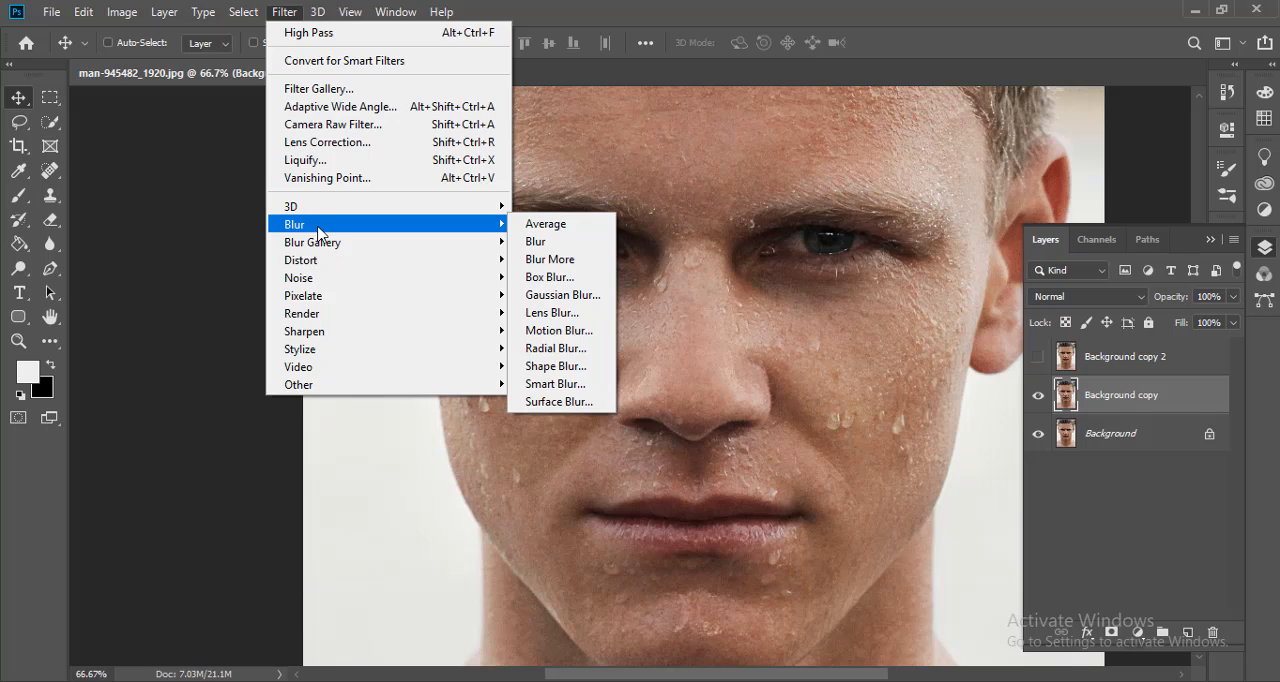
left_click(548, 295)
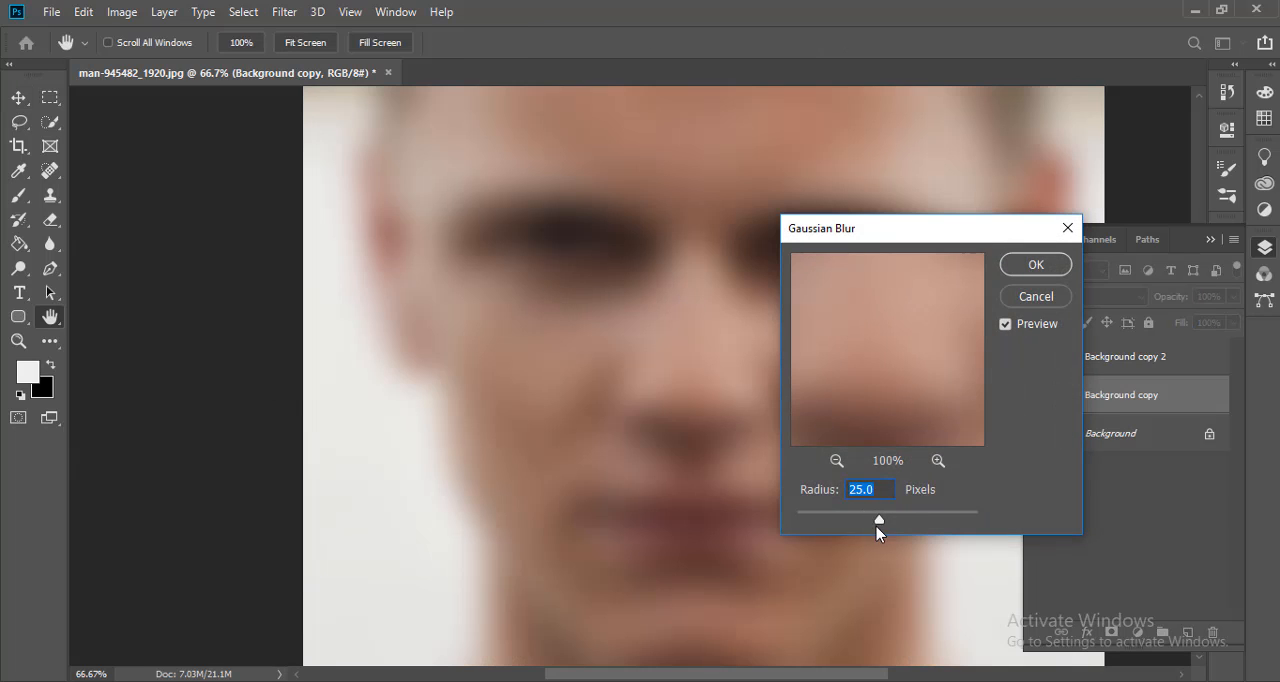
mouse_move(880, 521)
left_mouse_down()
mouse_move(842, 524)
mouse_move(881, 530)
mouse_move(868, 522)
left_mouse_up()
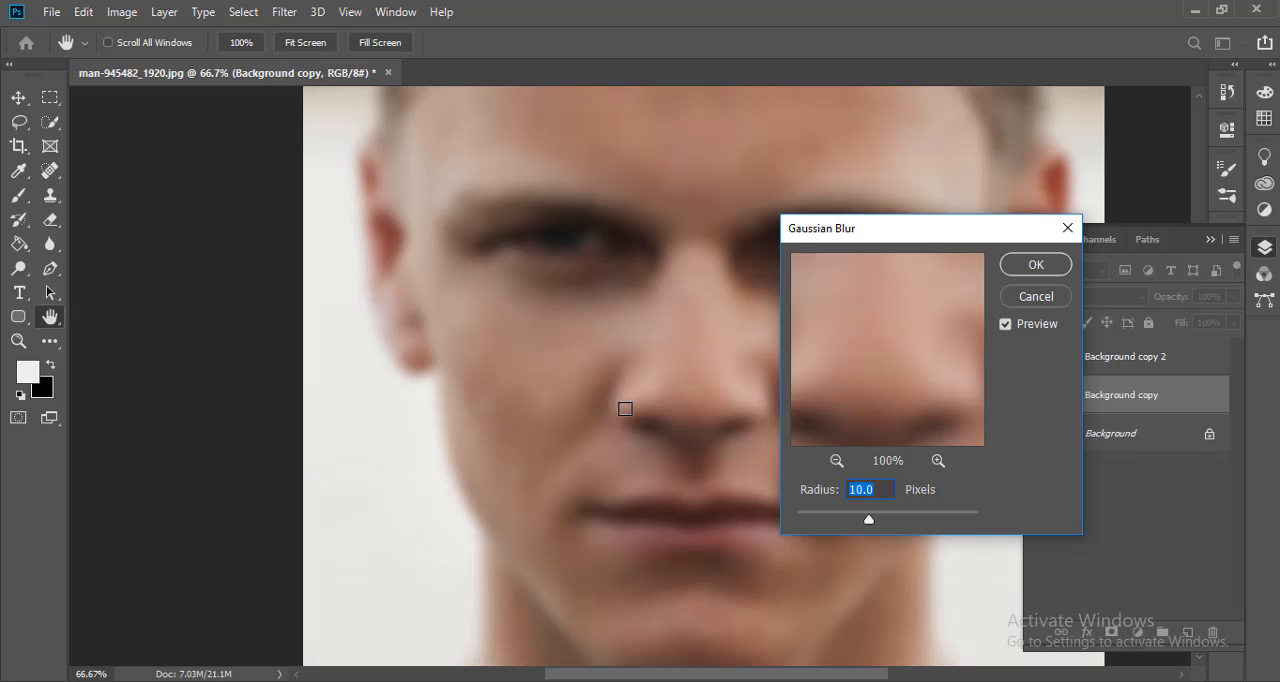
left_click_drag(877, 323, 860, 423)
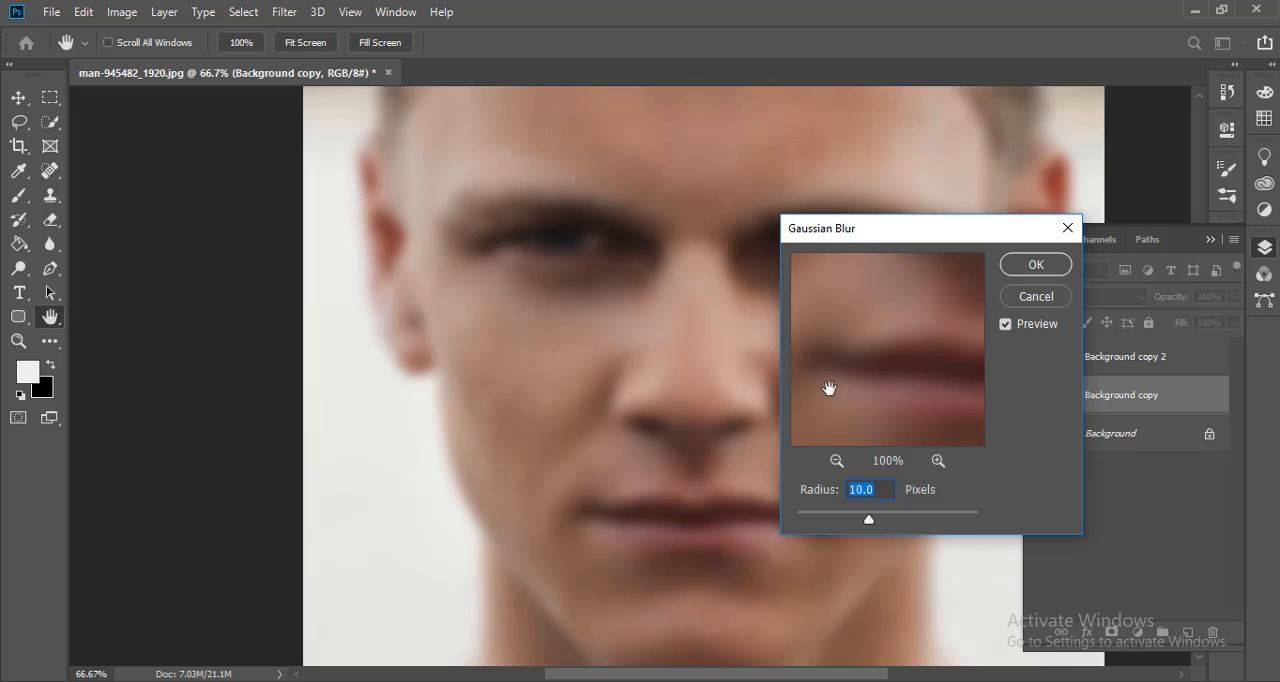
left_click_drag(883, 337, 829, 360)
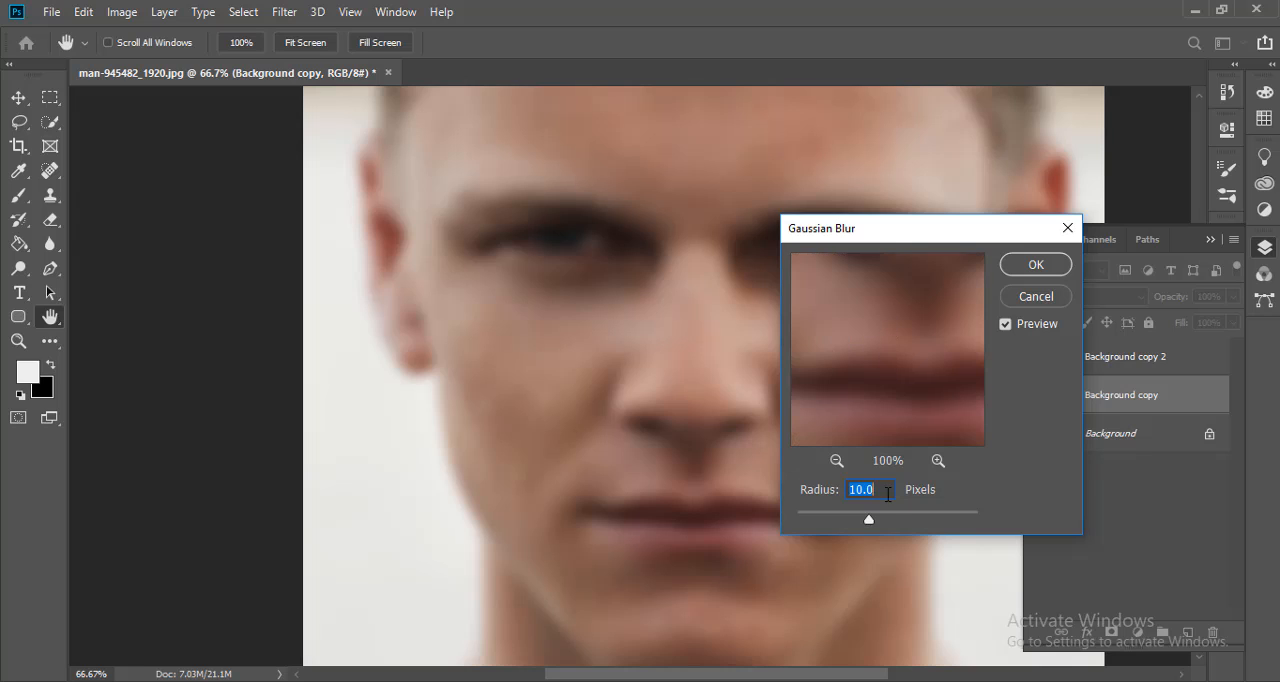
left_click_drag(870, 522, 873, 521)
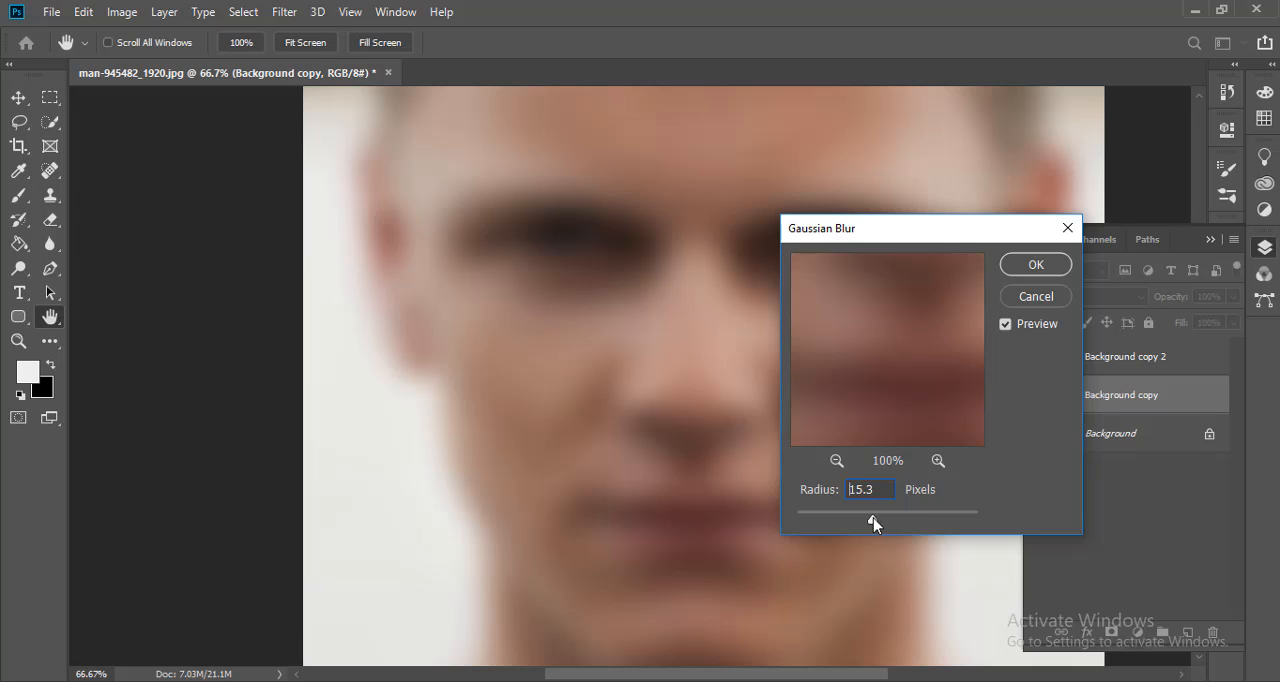
left_click(1034, 265)
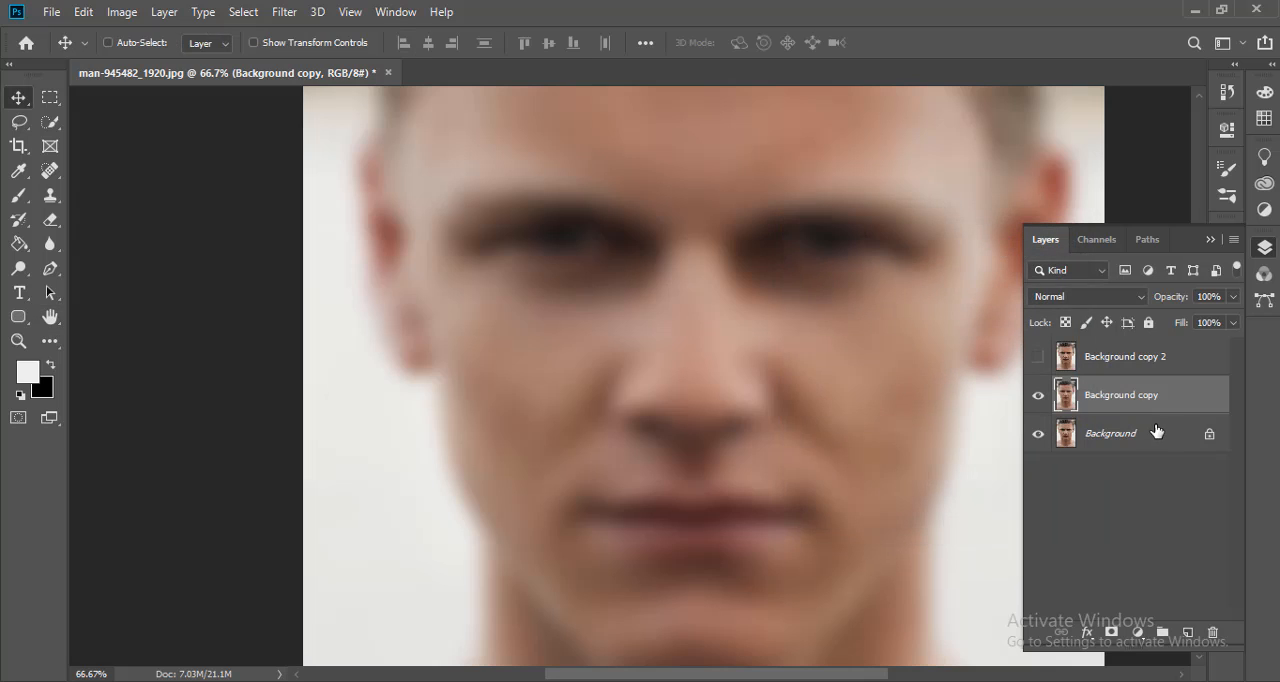
- Show Background copy 2, apply a High Pass filter with a small radius to it and set its blend mode to Vivid Light
left_click(1038, 357)
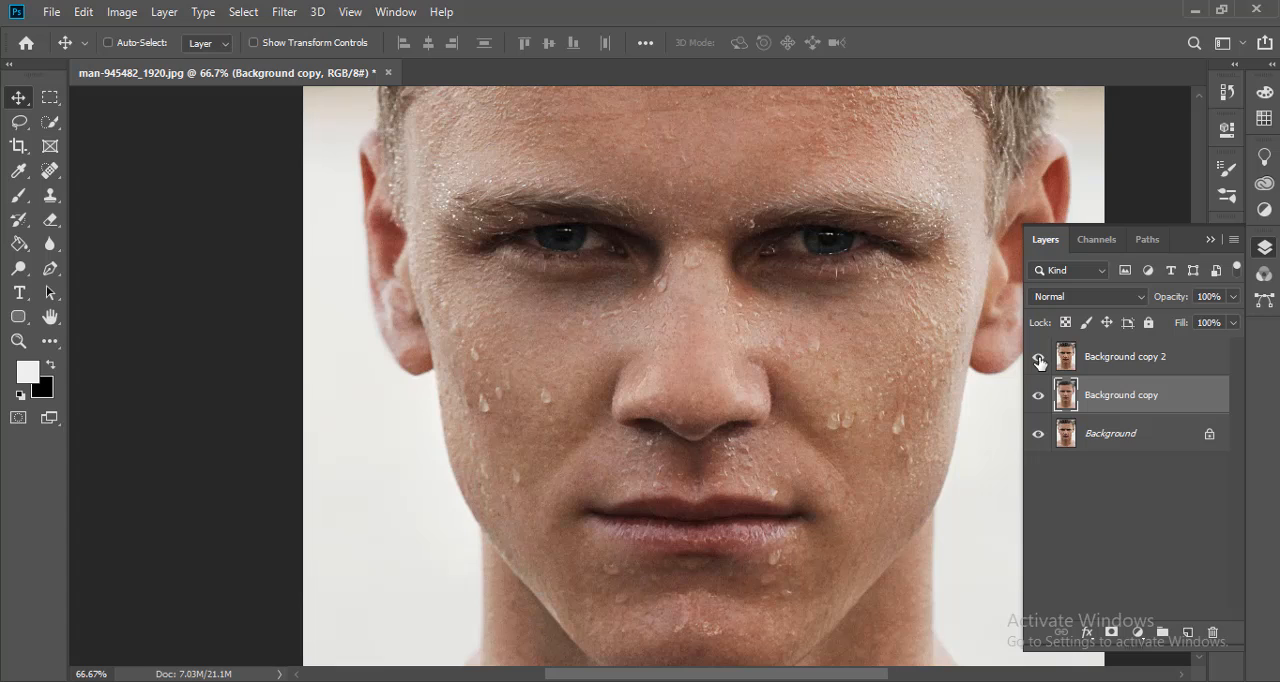
left_click(1110, 360)
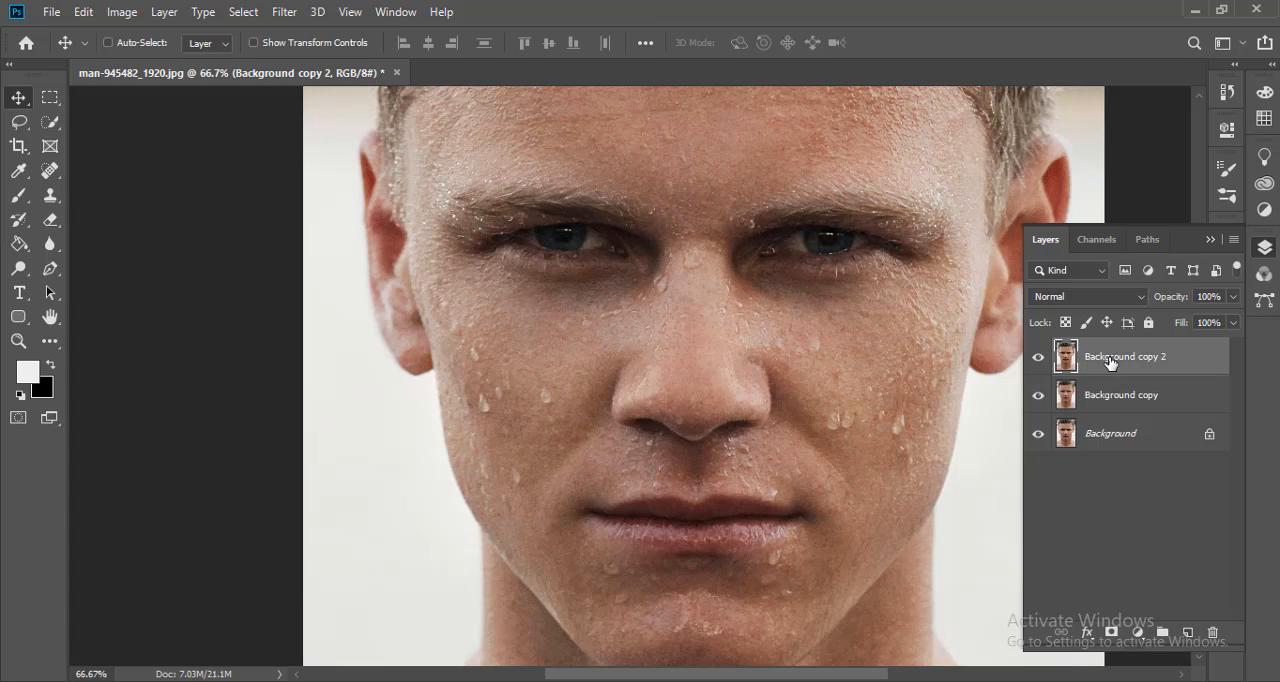
left_click(283, 11)
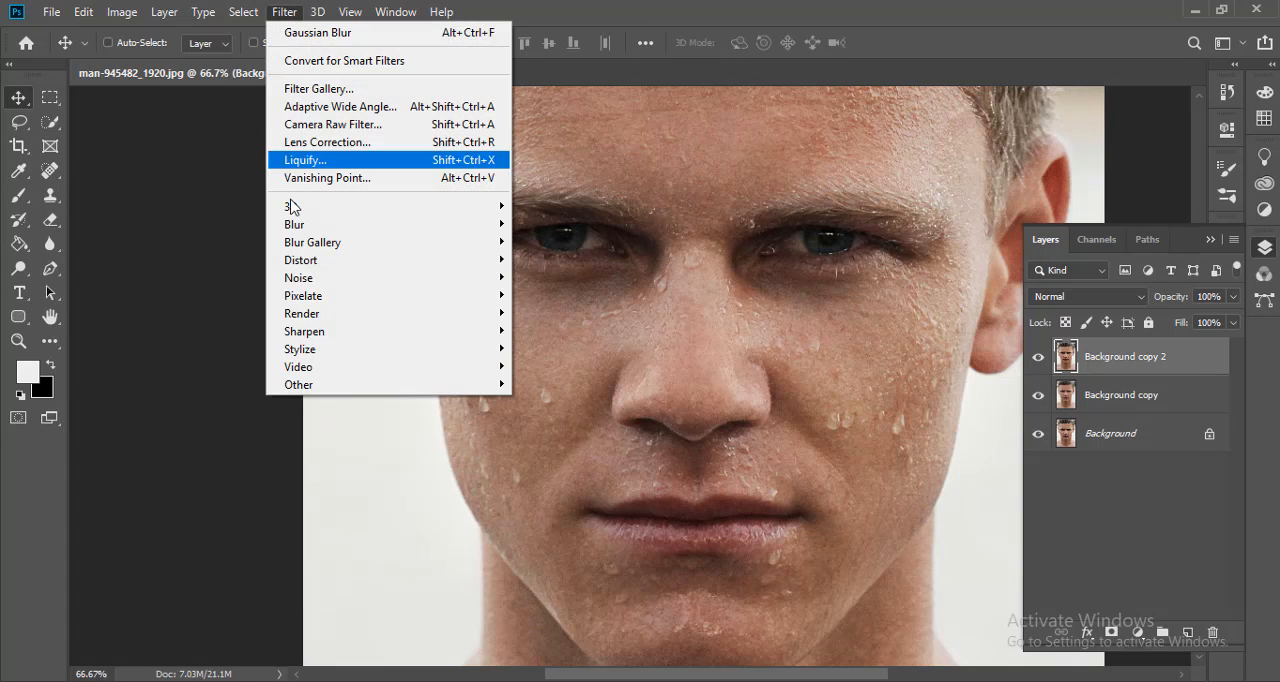
mouse_move(293, 387)
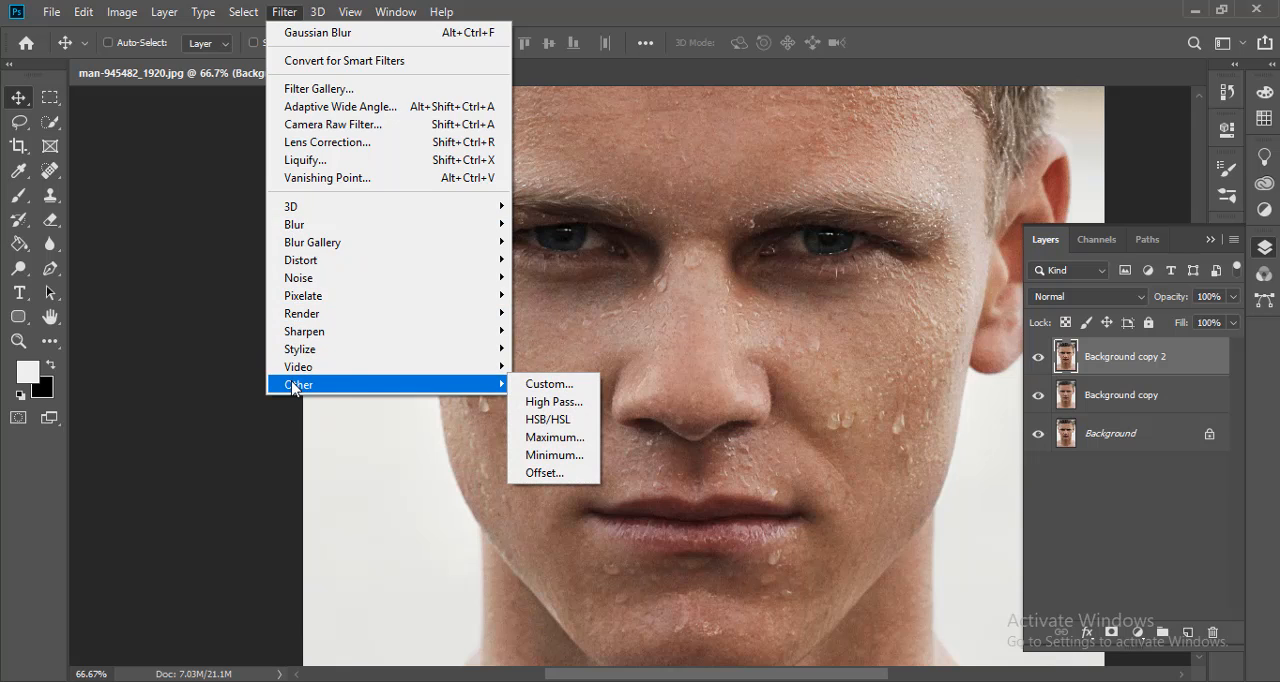
left_click(540, 402)
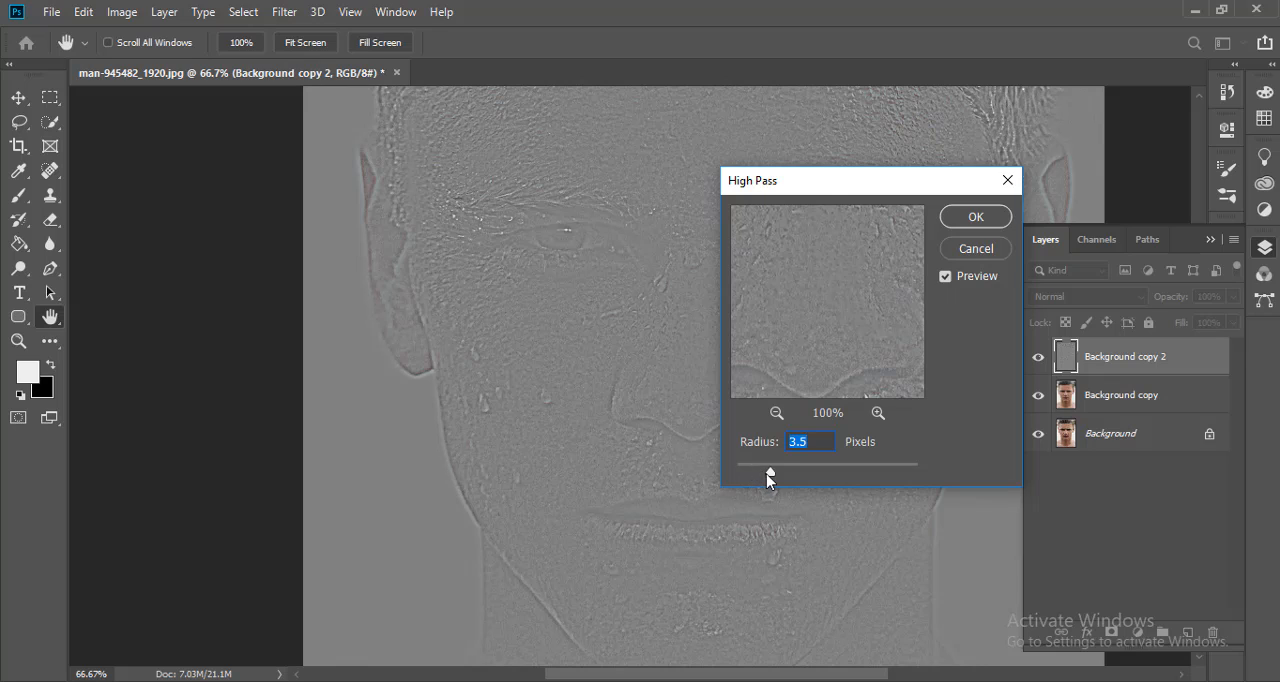
left_click_drag(769, 479, 760, 479)
left_click(975, 217)
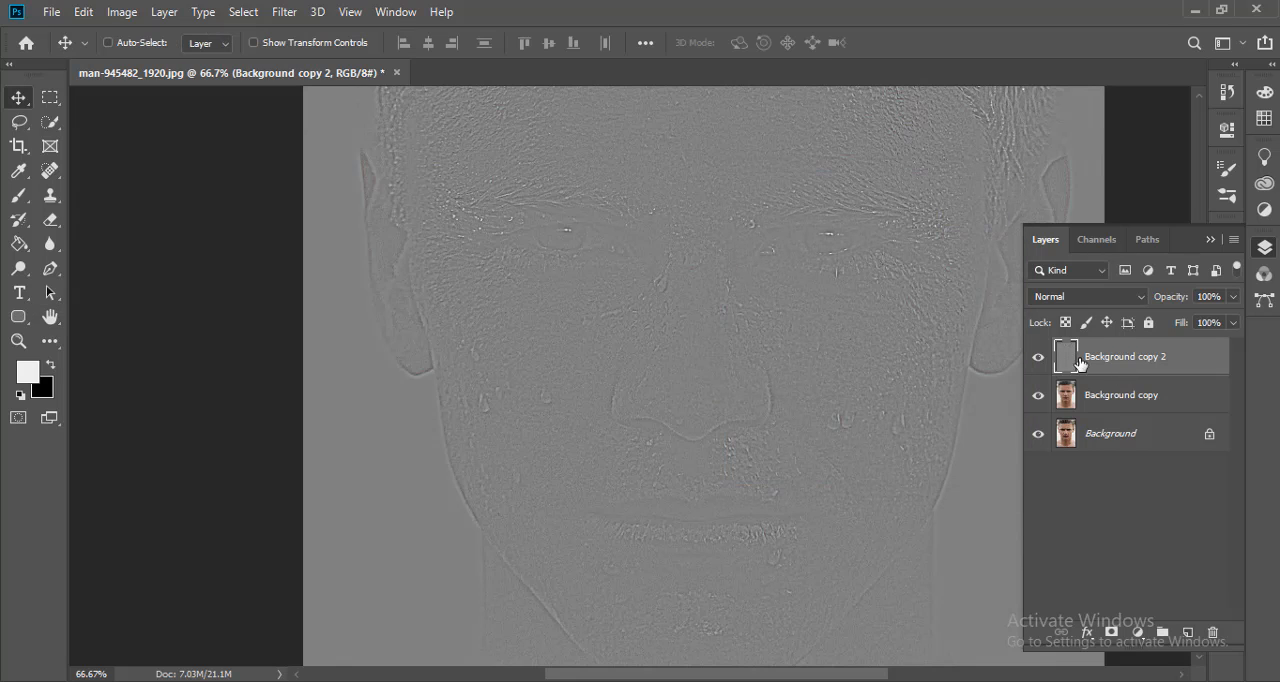
left_click(1105, 304)
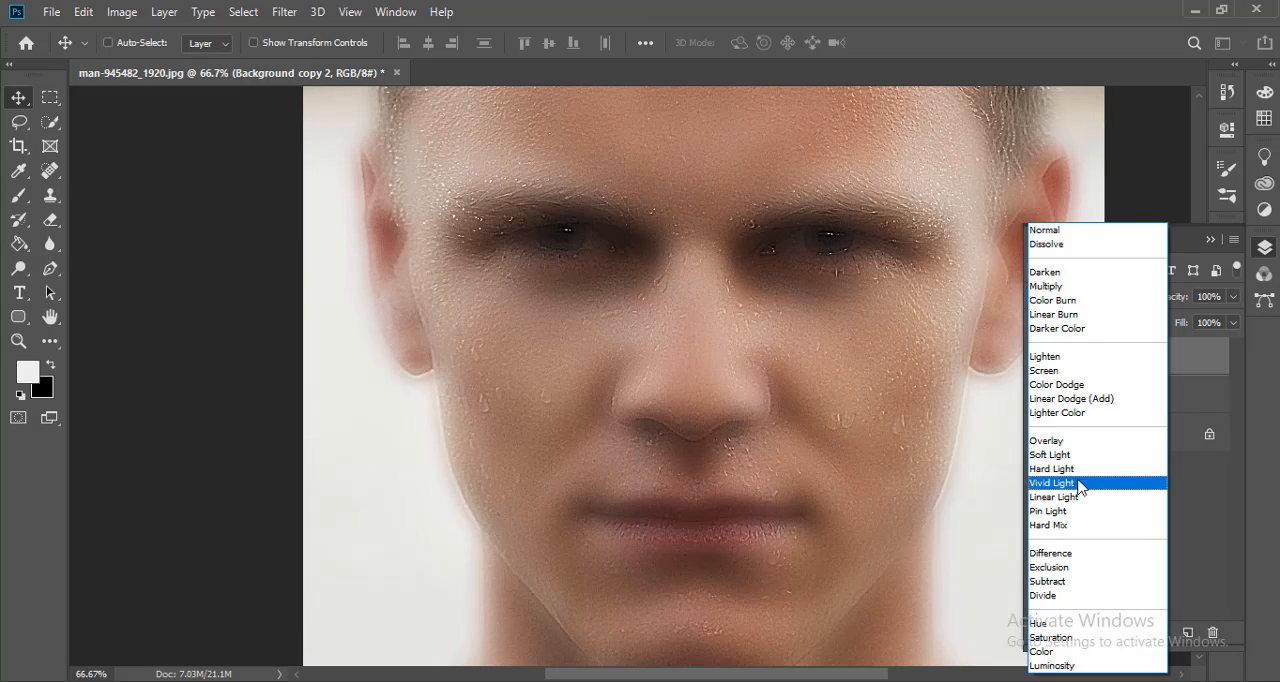
left_click(1062, 487)
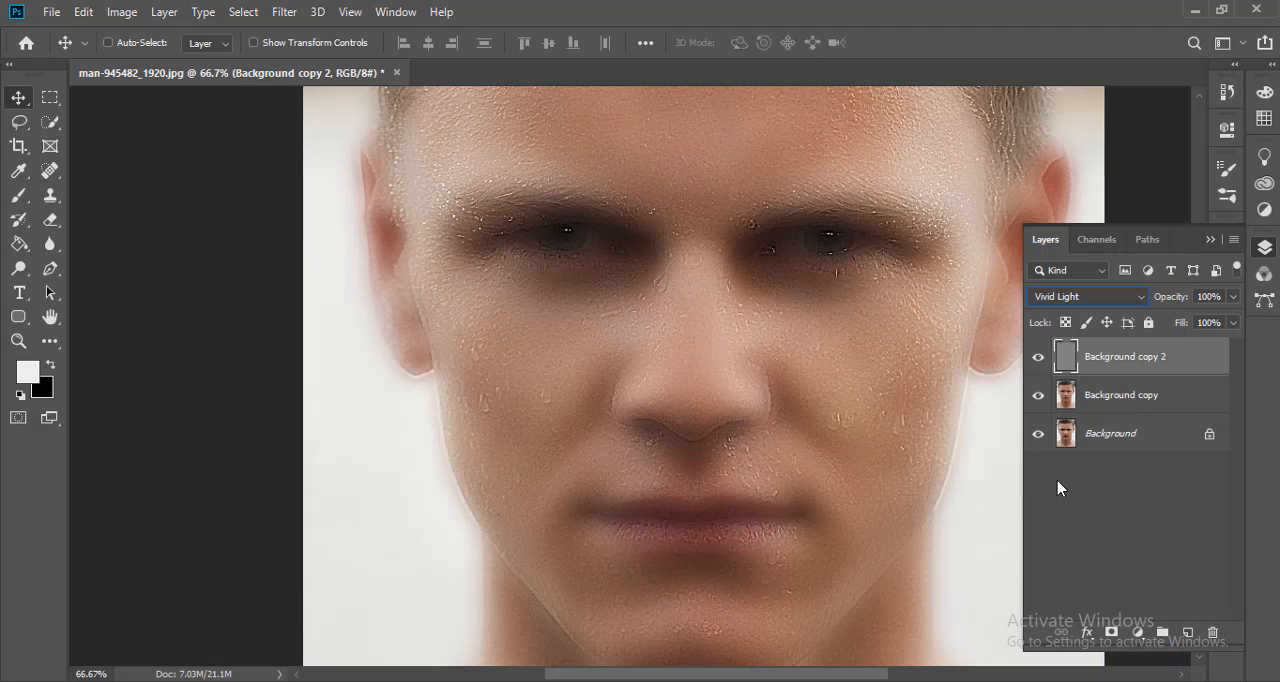
- Group Background copy and Background copy 2, and add a black layer mask to the group
left_click(1125, 395, "ctrl")
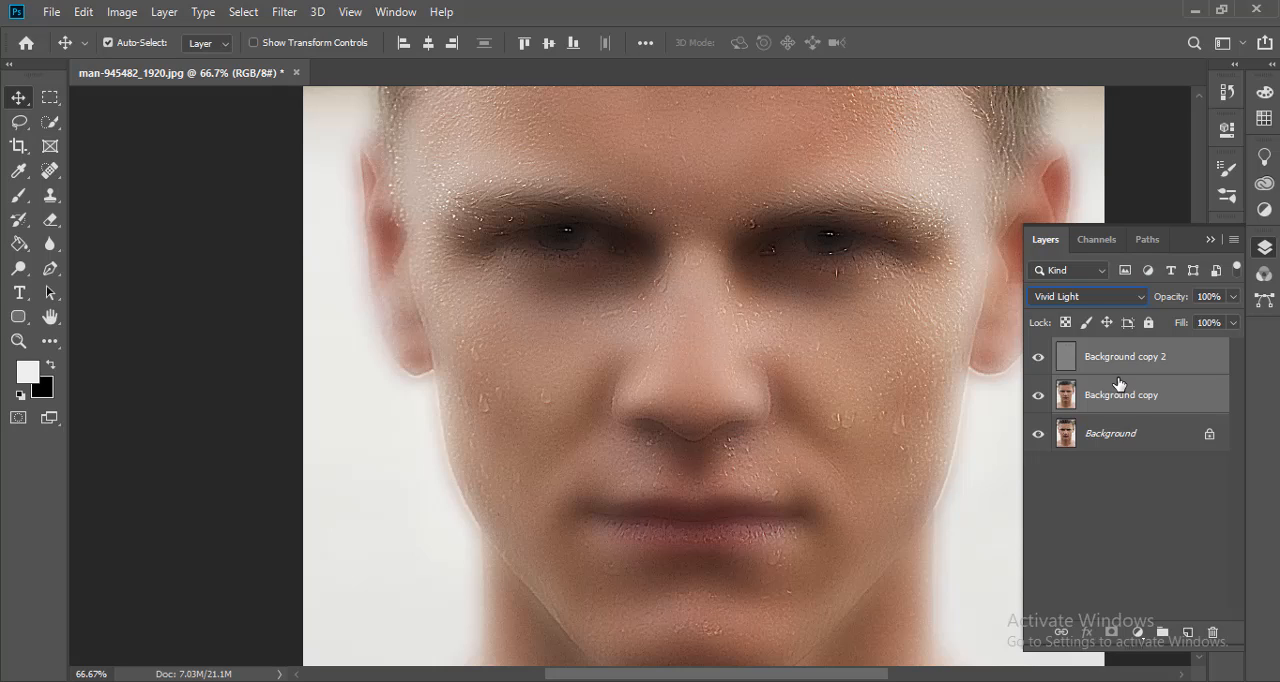
key("ctrl+g")
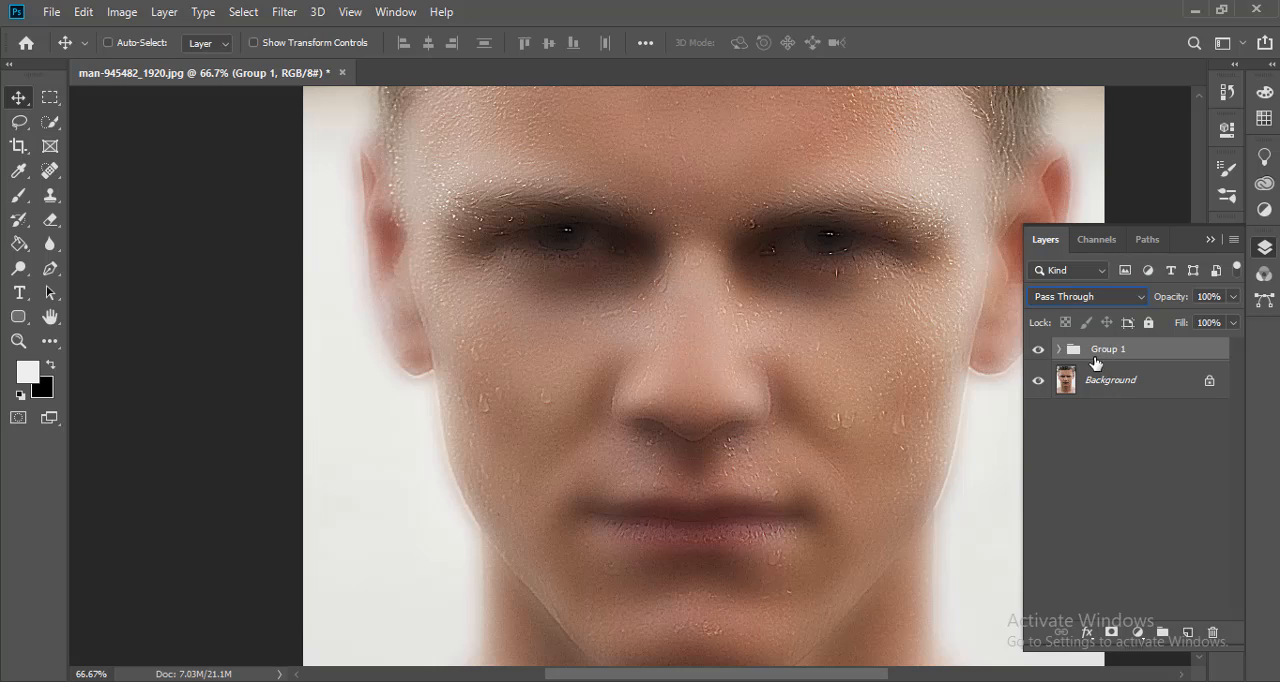
key("alt")
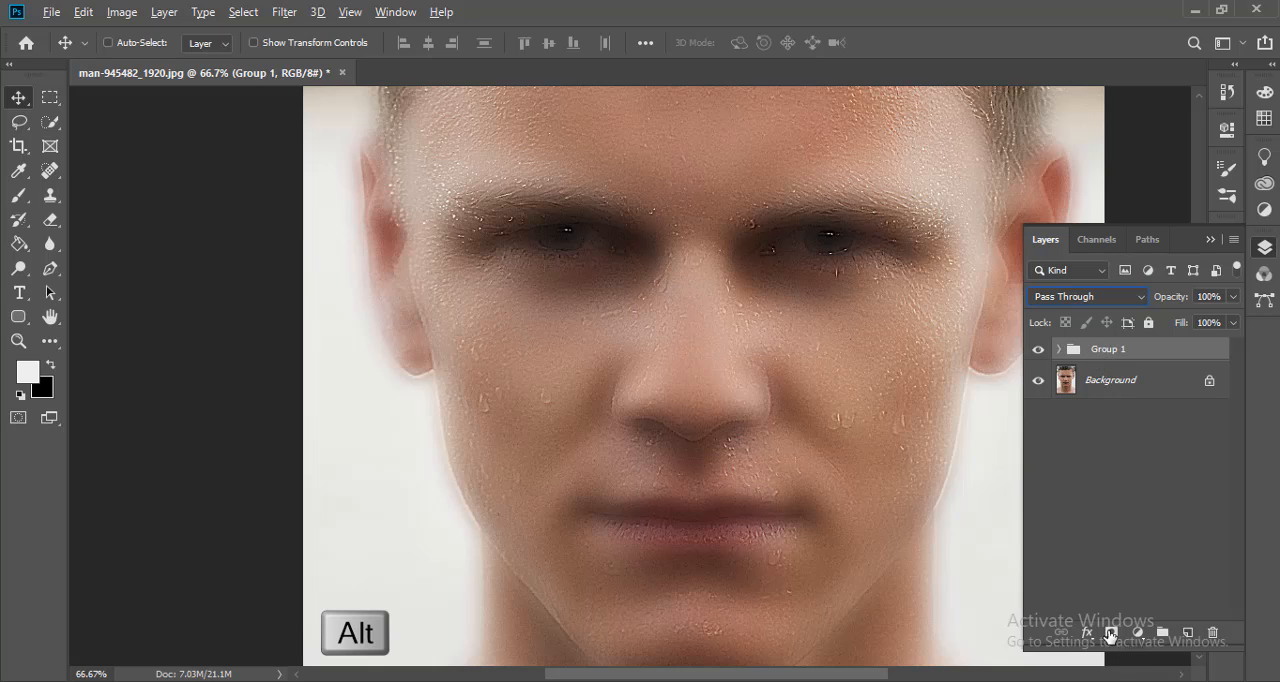
left_click(1110, 633, "alt")
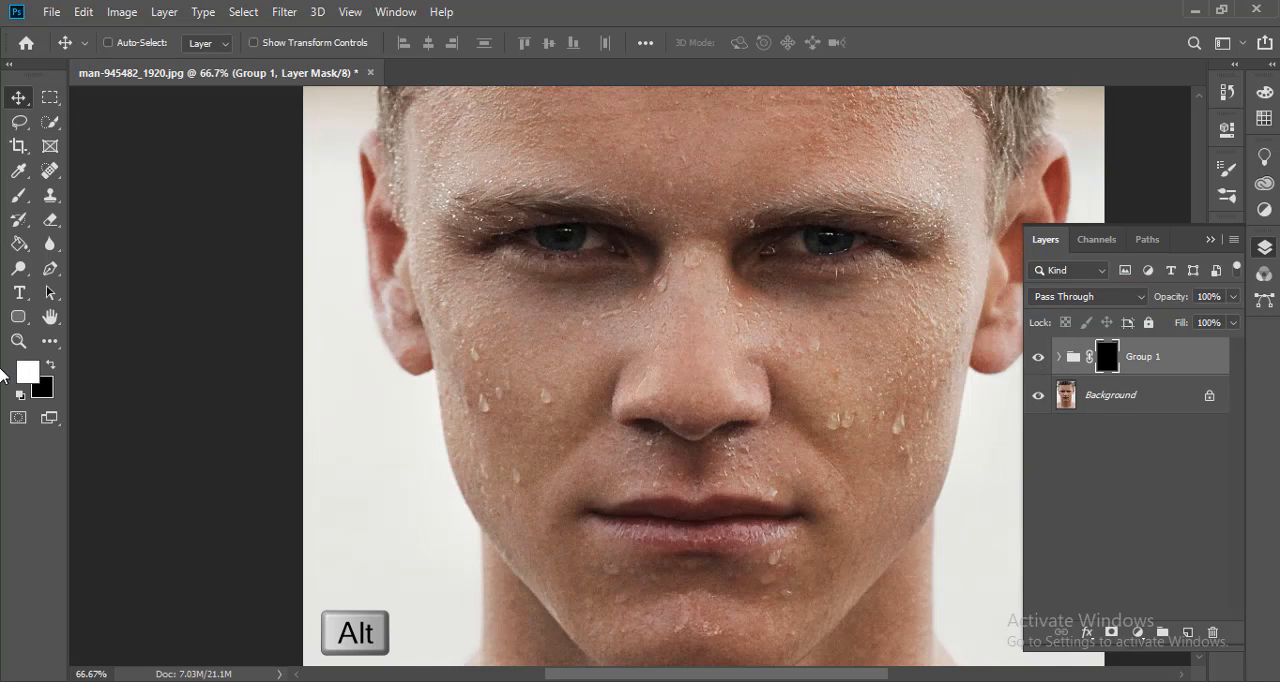
- Set the foreground colour to white (ffffff) and activate the Brush tool for painting on the group's mask
left_click(52, 366)
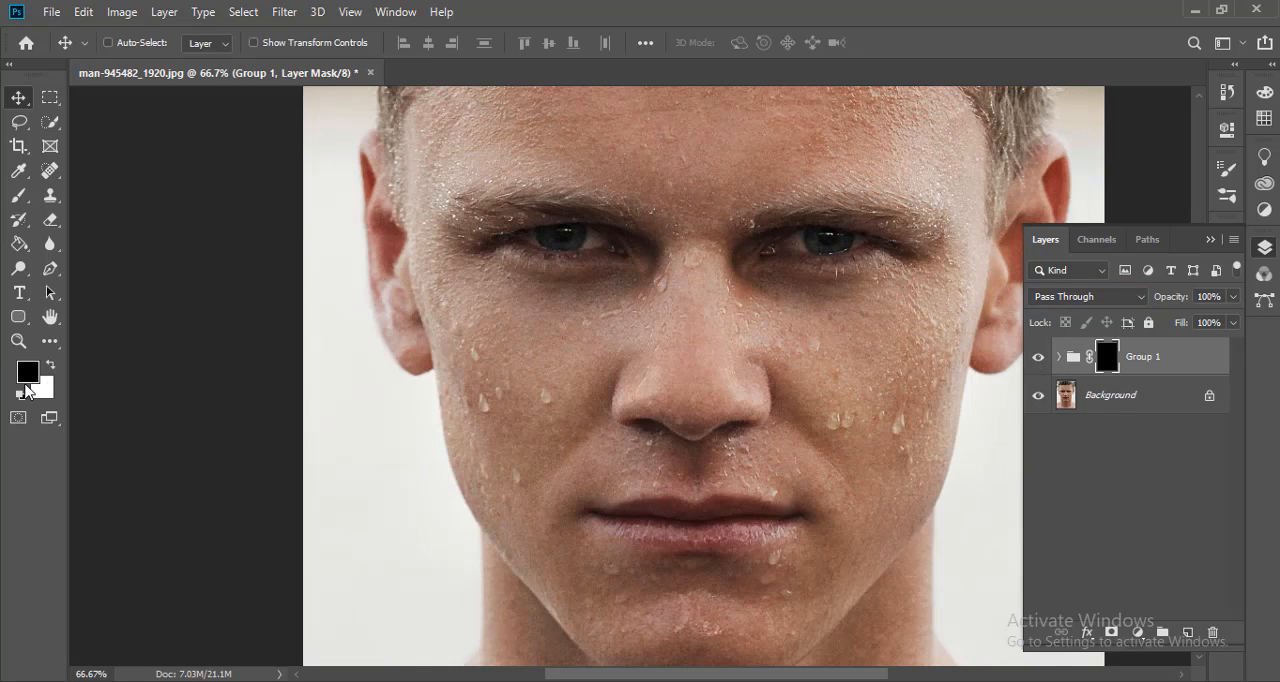
left_click(51, 366)
left_click(27, 372)
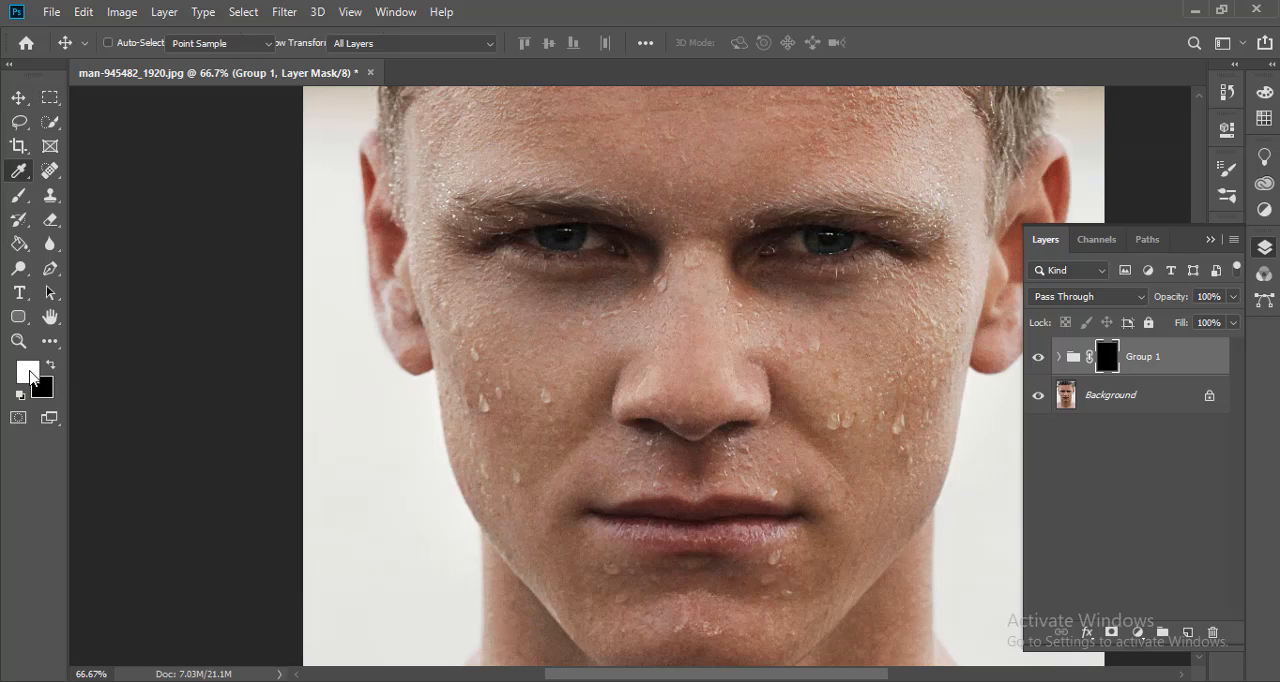
left_click_drag(810, 211, 768, 168)
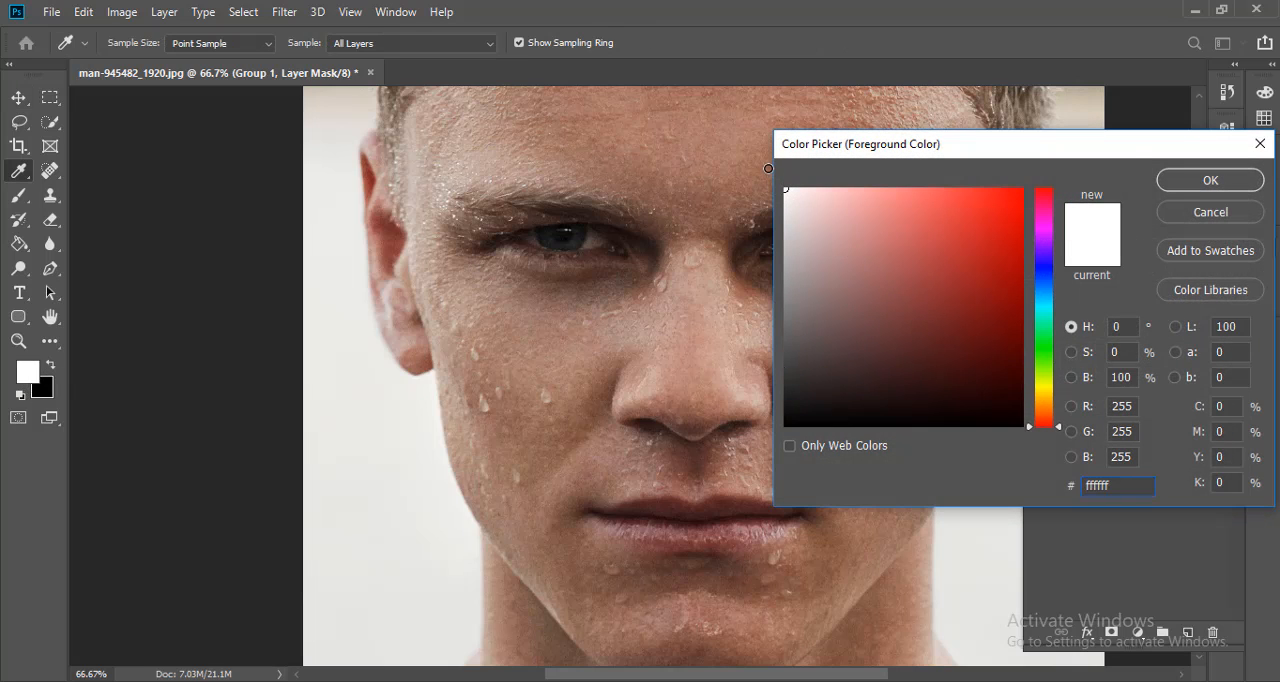
left_click(1184, 188)
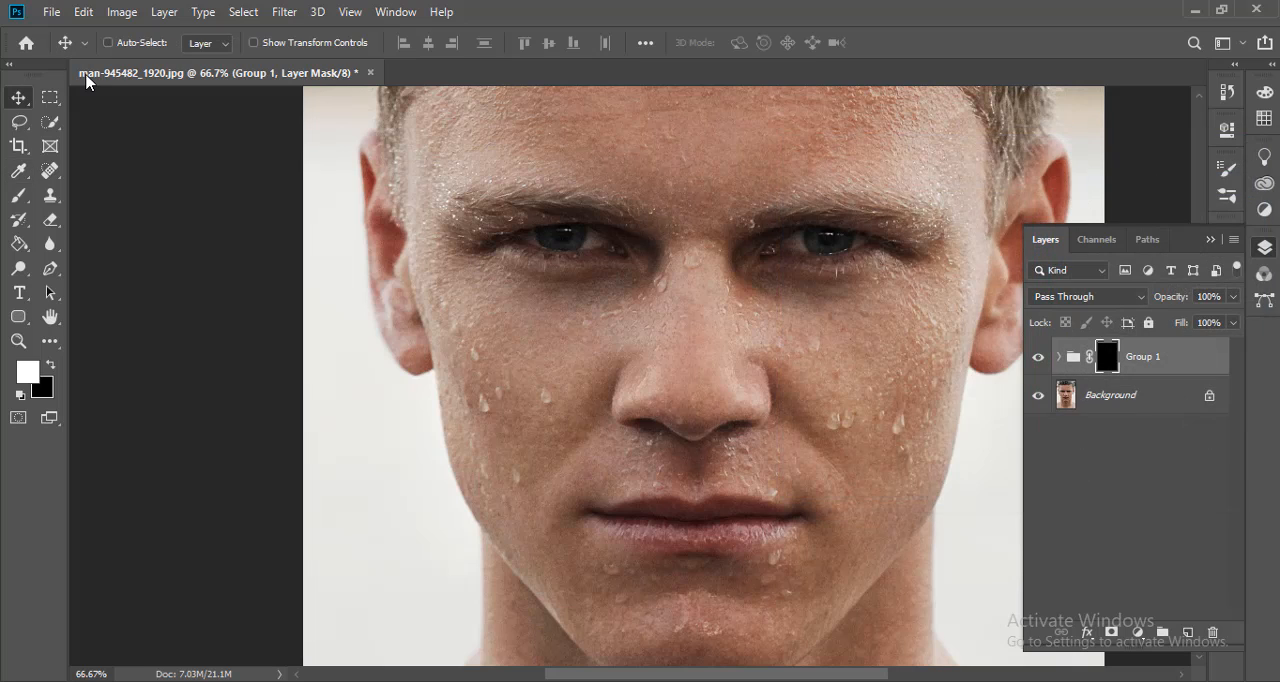
left_click(18, 195)
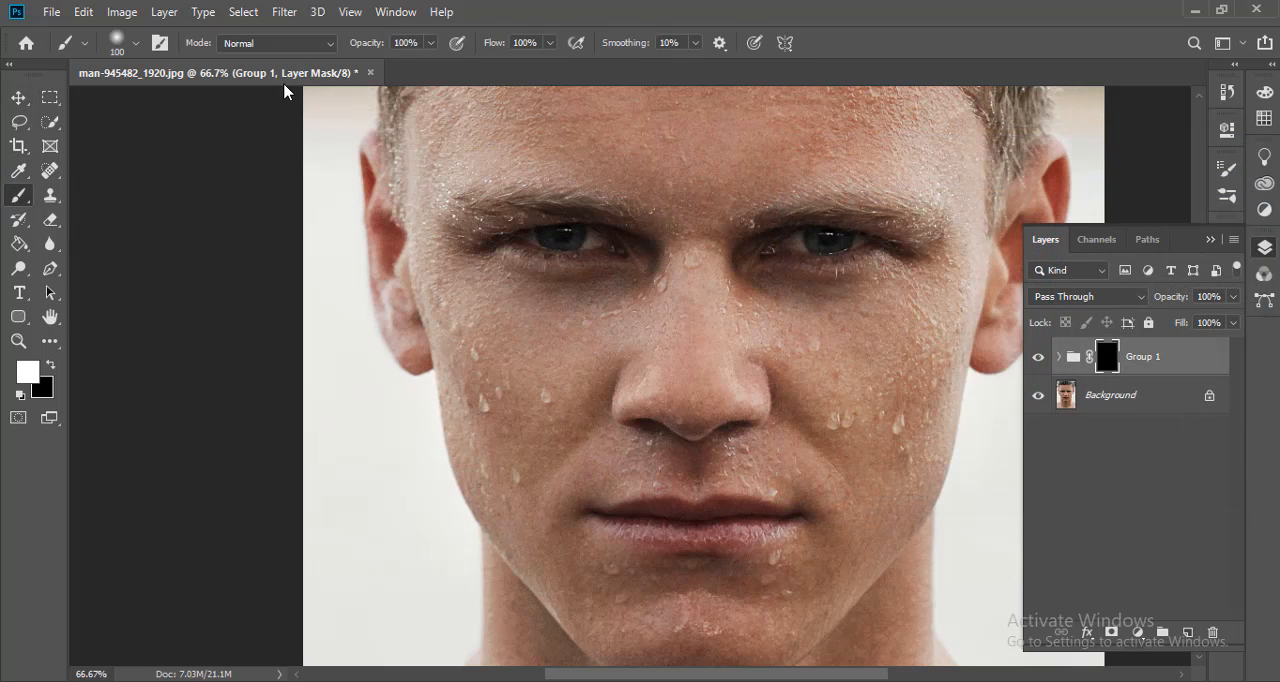
- Set the brush to 100 px with 0% hardness and paint white over the forehead on the group's mask
left_click(119, 48)
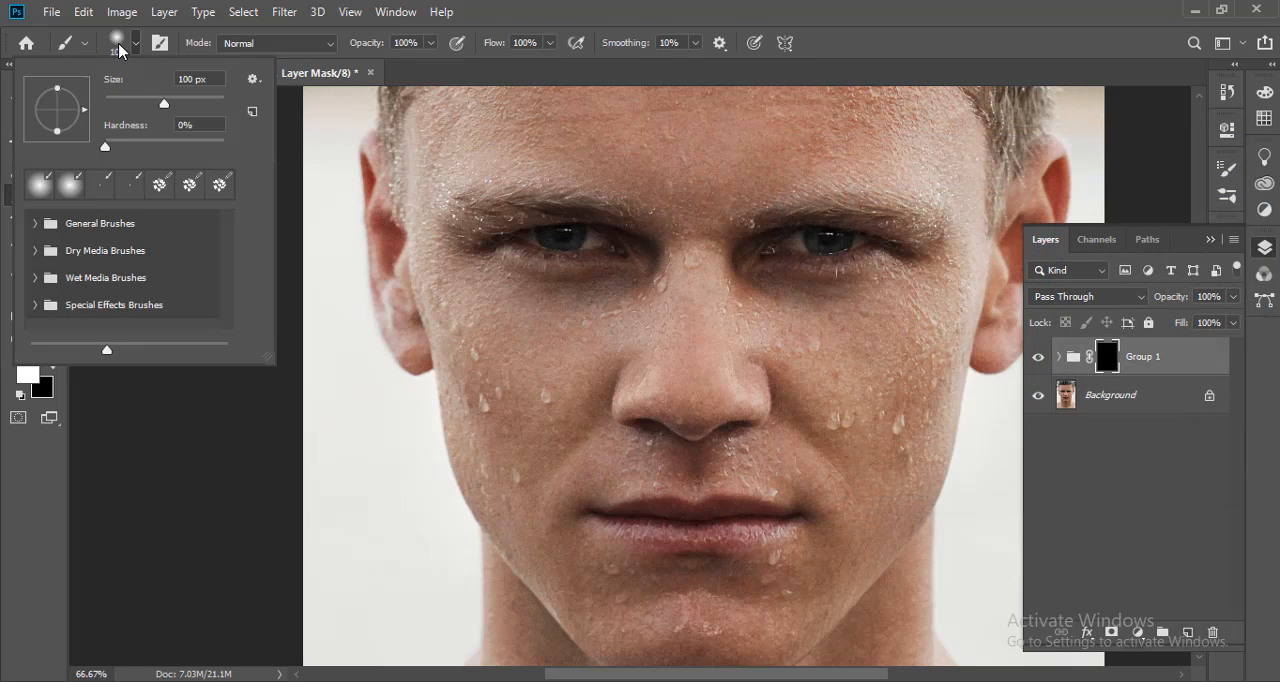
left_click(106, 150)
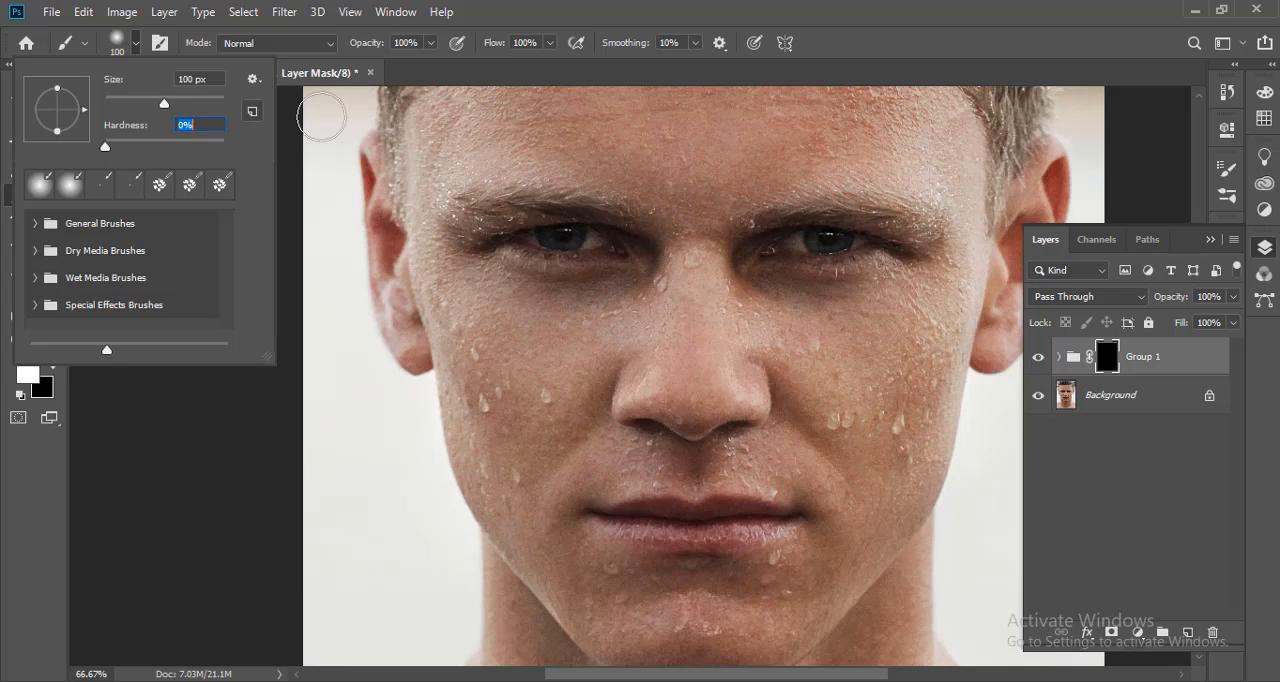
left_click(320, 116)
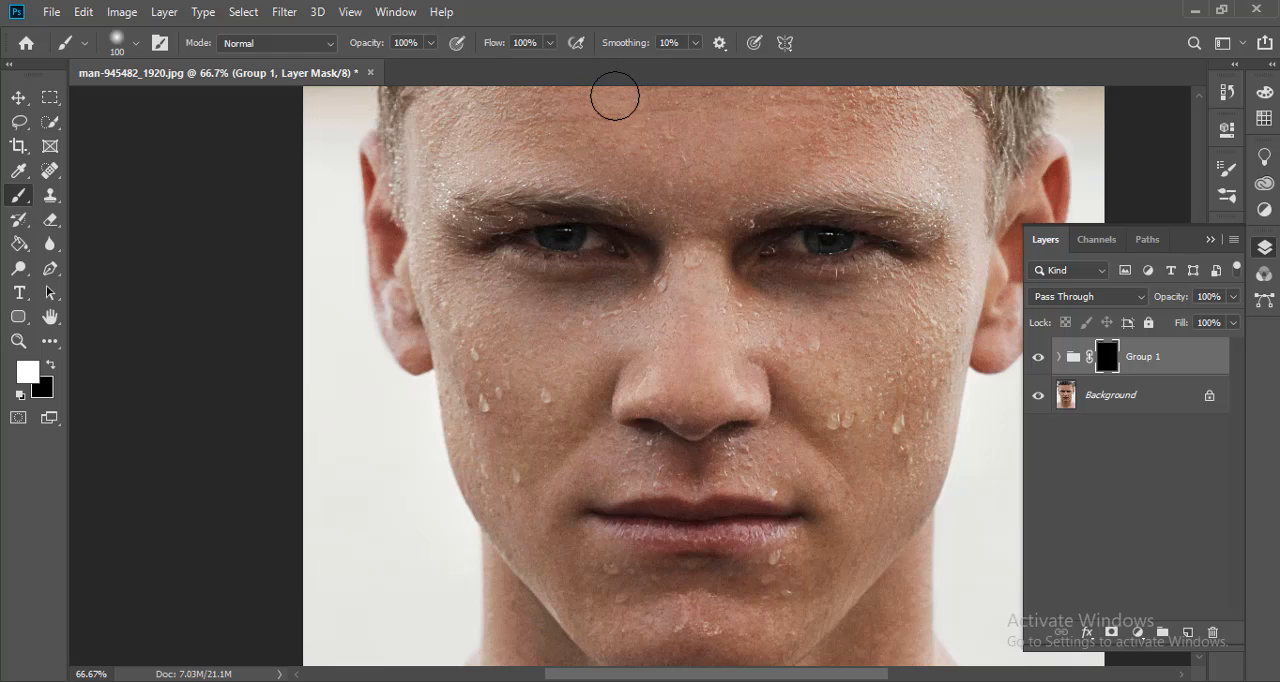
left_click_drag(671, 263, 632, 377)
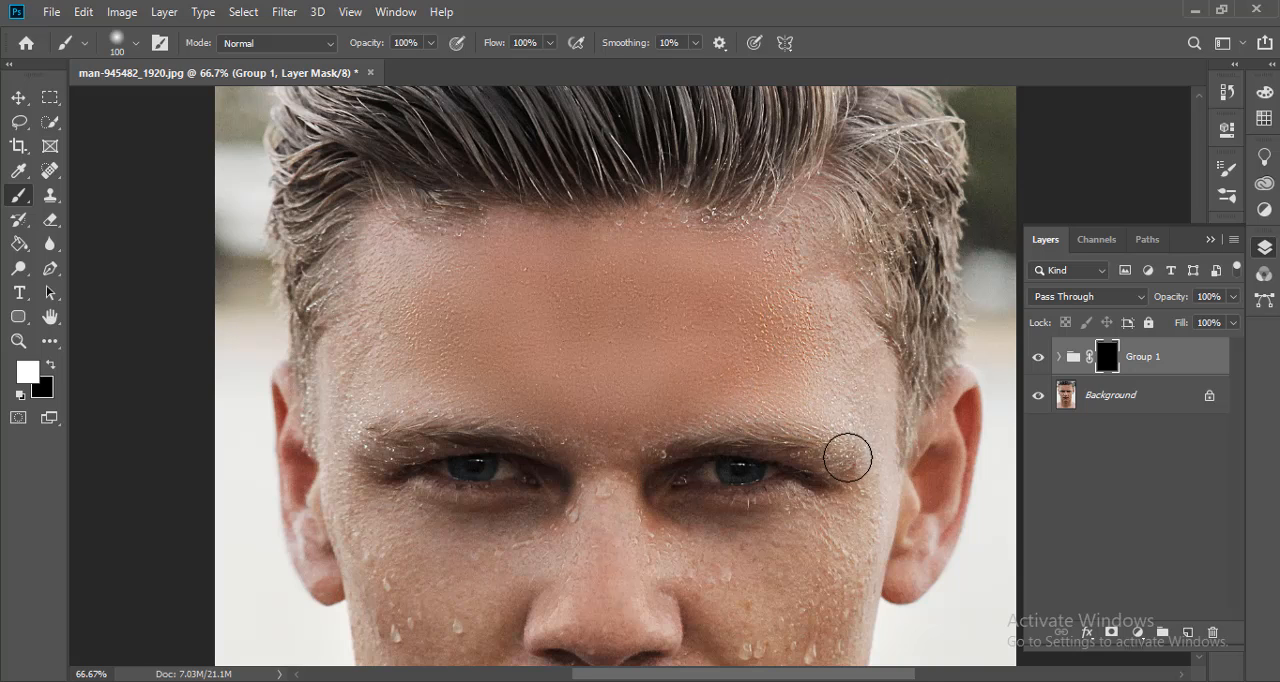
mouse_move(823, 342)
left_mouse_down()
mouse_move(849, 377)
mouse_move(791, 263)
mouse_move(717, 309)
mouse_move(803, 245)
left_mouse_up()
- Paint white on the group's mask over the skin below the eyes and on the upper cheeks
scroll(543, 360, "down", 5)
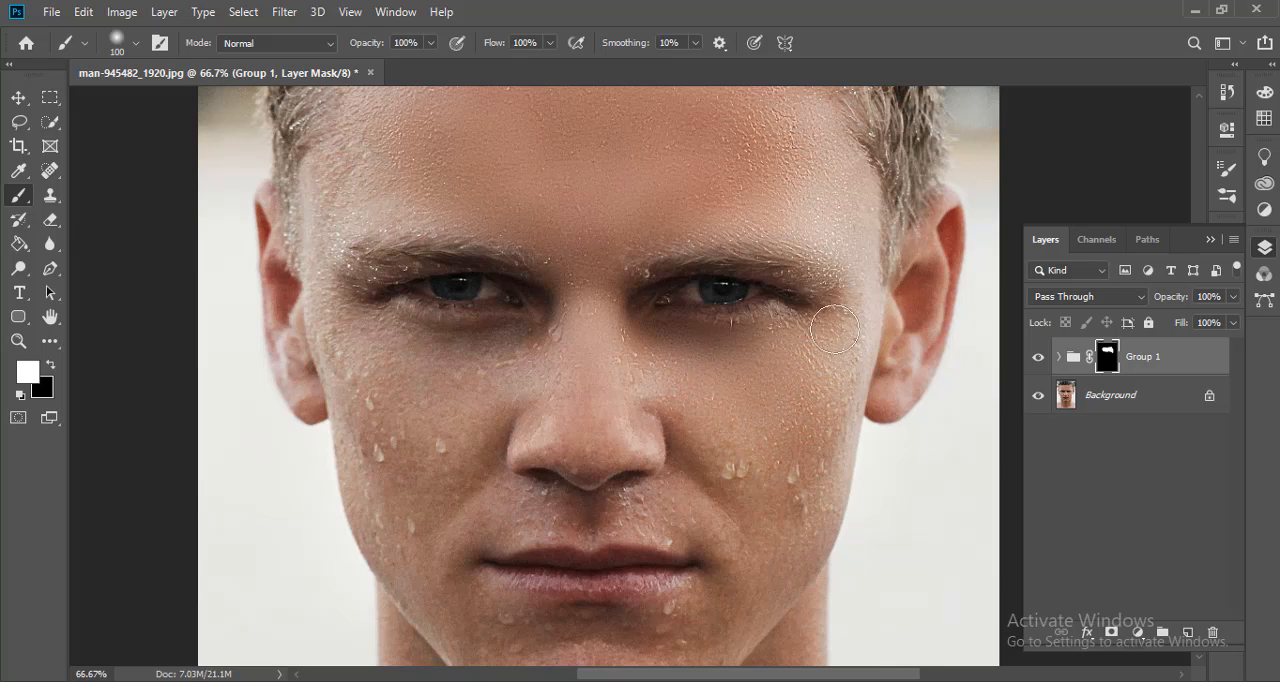
mouse_move(822, 462)
left_mouse_down()
mouse_move(779, 544)
mouse_move(799, 465)
mouse_move(721, 458)
mouse_move(682, 403)
mouse_move(775, 456)
mouse_move(803, 416)
mouse_move(812, 502)
left_mouse_up()
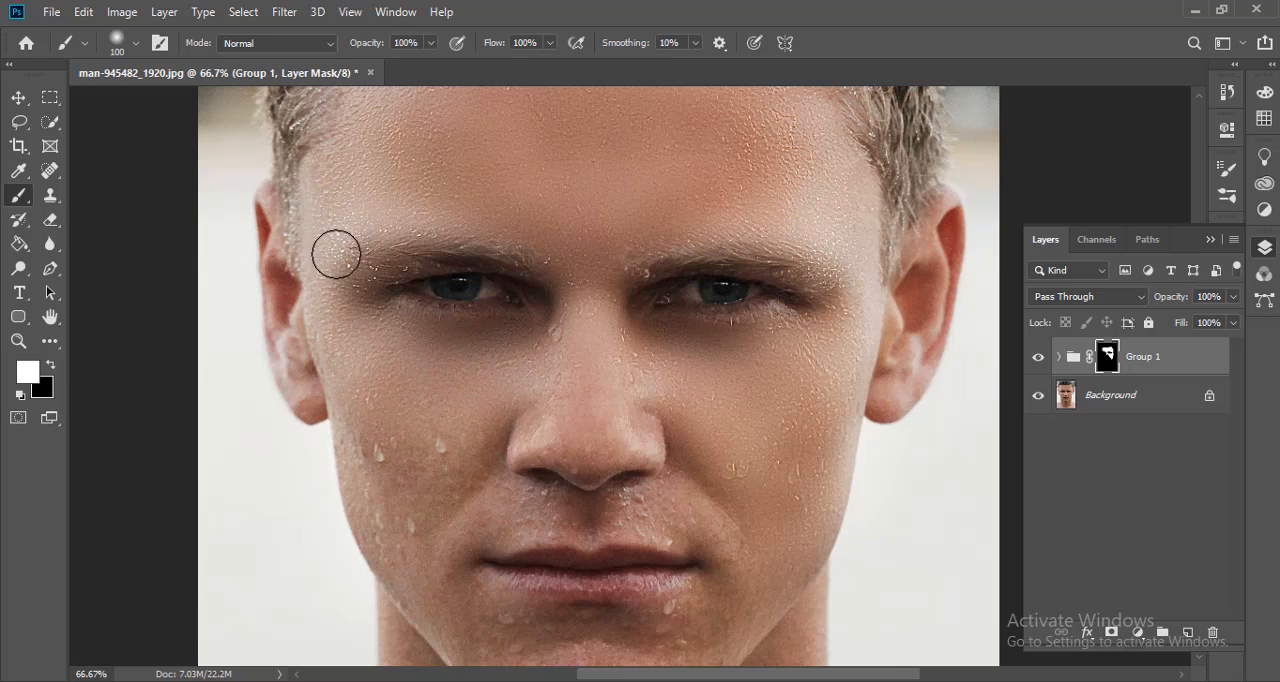
scroll(443, 405, "down", 3)
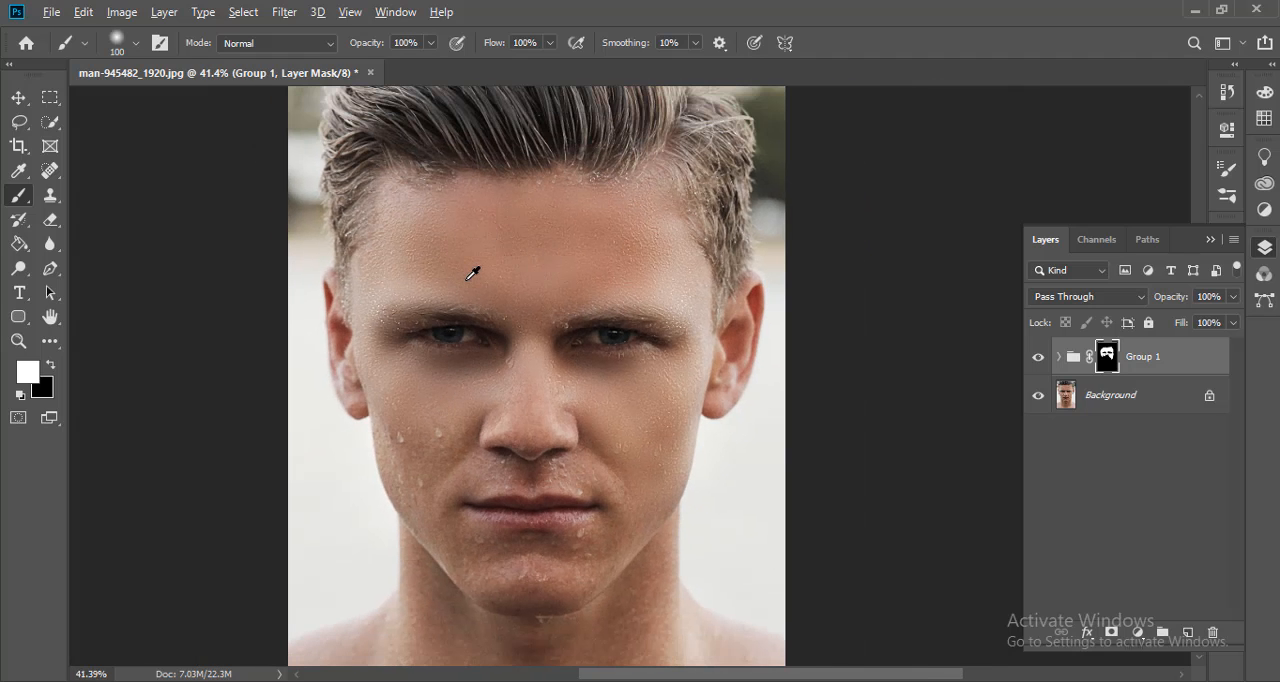
scroll(473, 274, "up", 1)
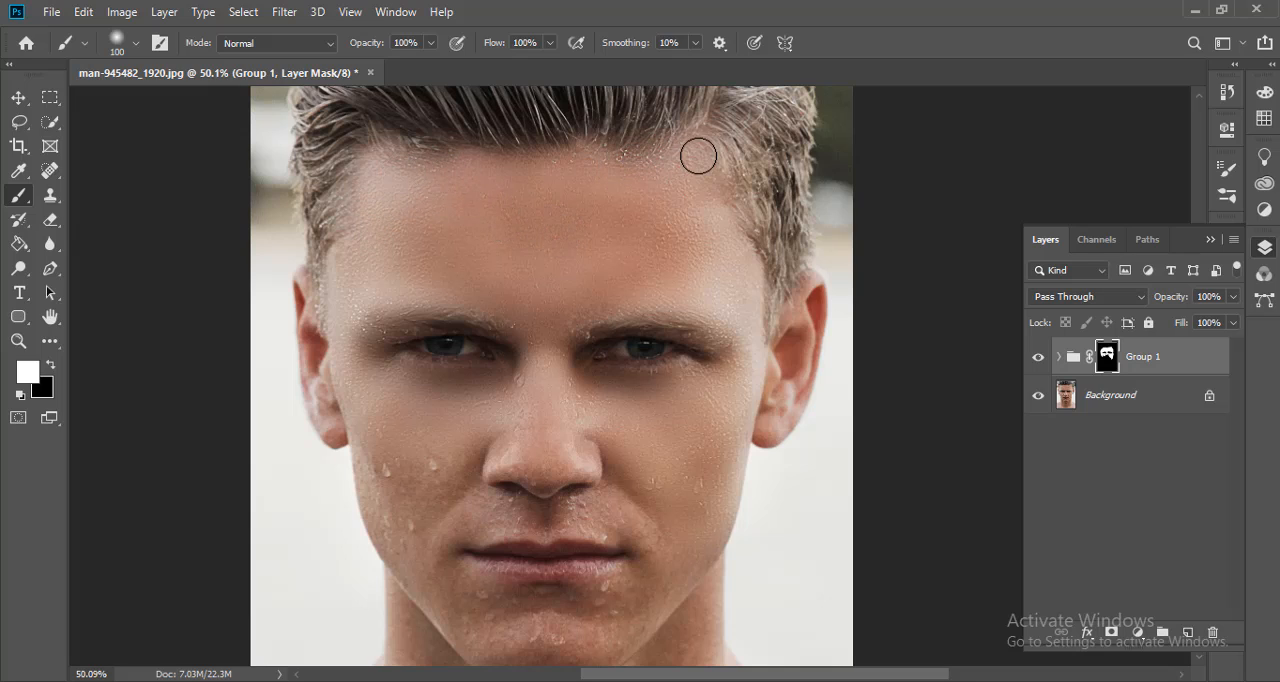
- Paint the lower cheeks, the skin around the mouth and the chin into the group's mask, reducing the brush to 70 px for the finer areas
scroll(750, 305, "down", 5)
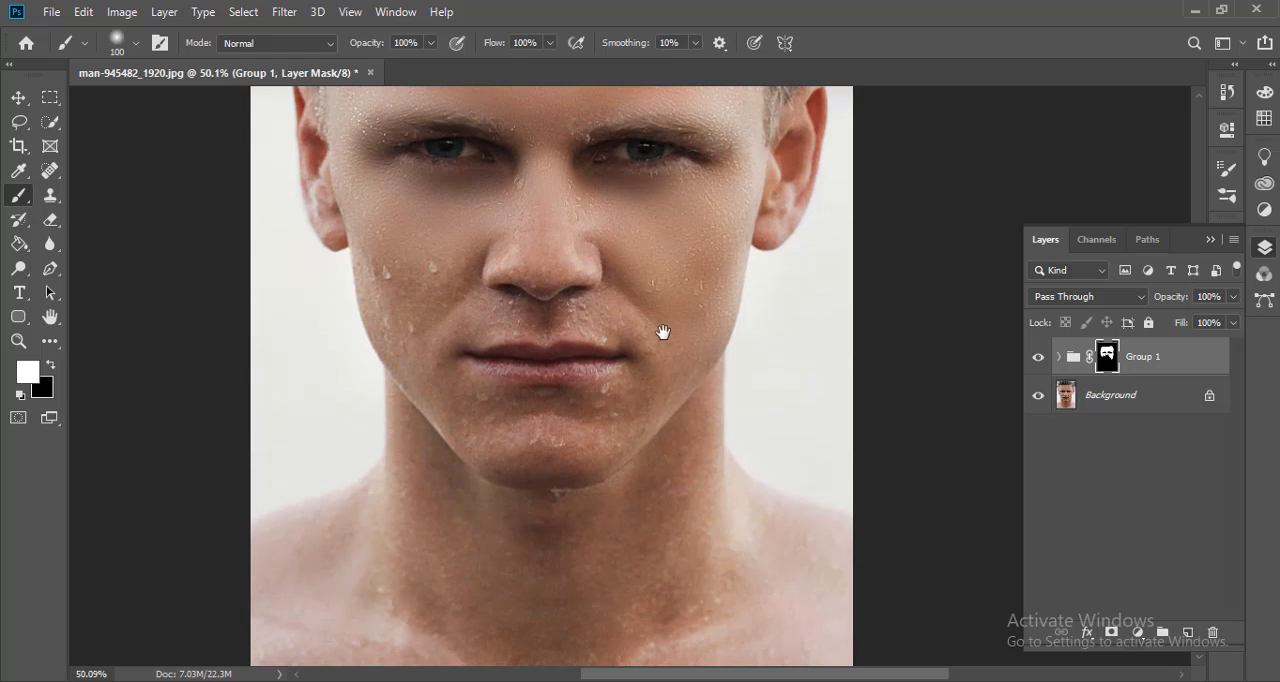
scroll(660, 335, "up", 1)
scroll(552, 318, "up", 1)
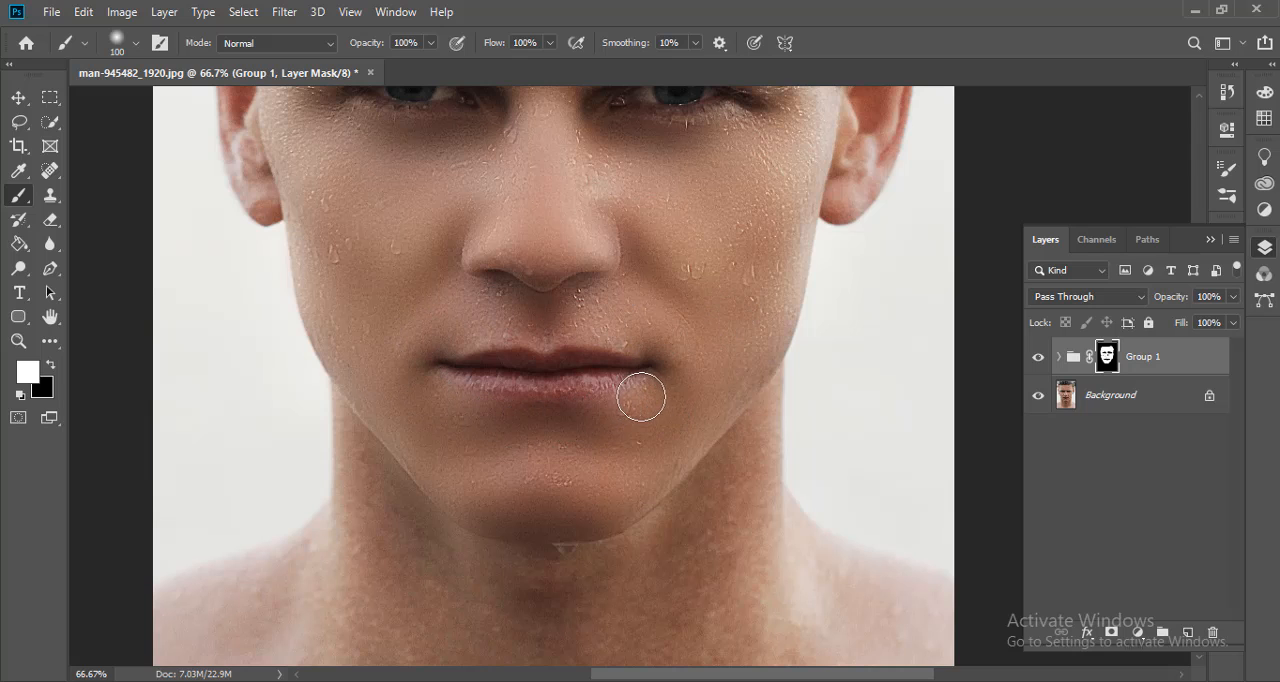
left_click_drag(725, 445, 706, 271)
scroll(580, 312, "down", 5)
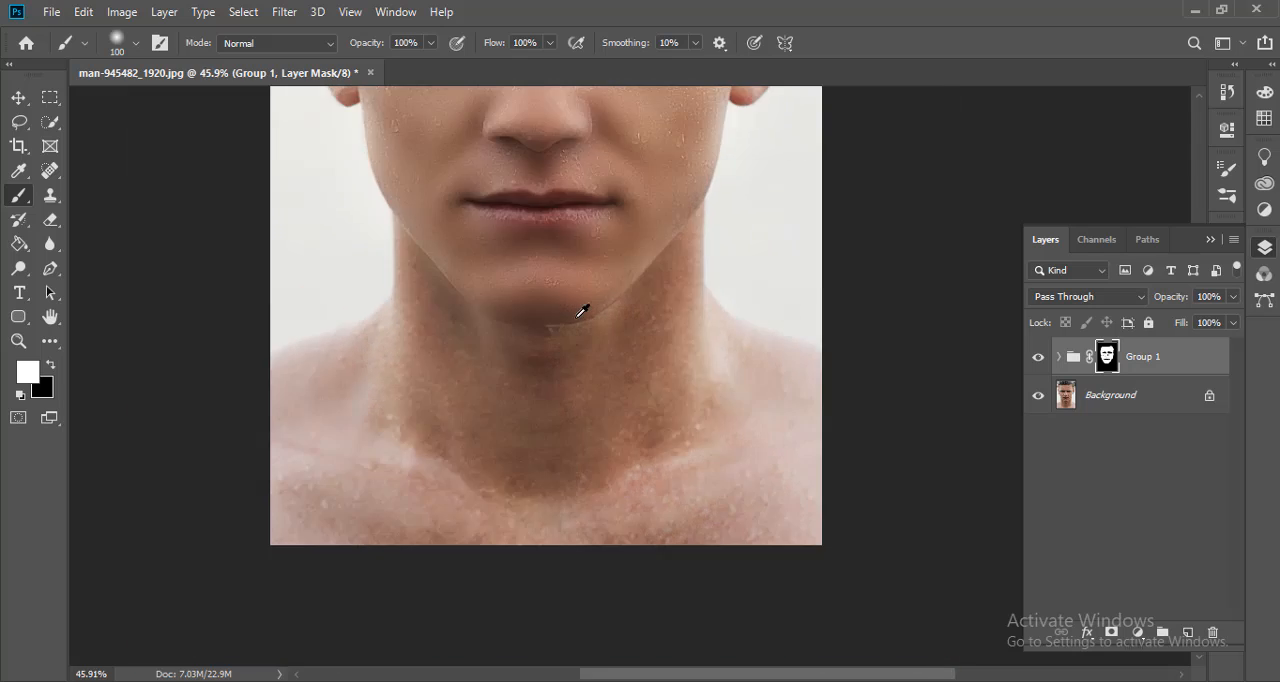
scroll(681, 401, "up", 5)
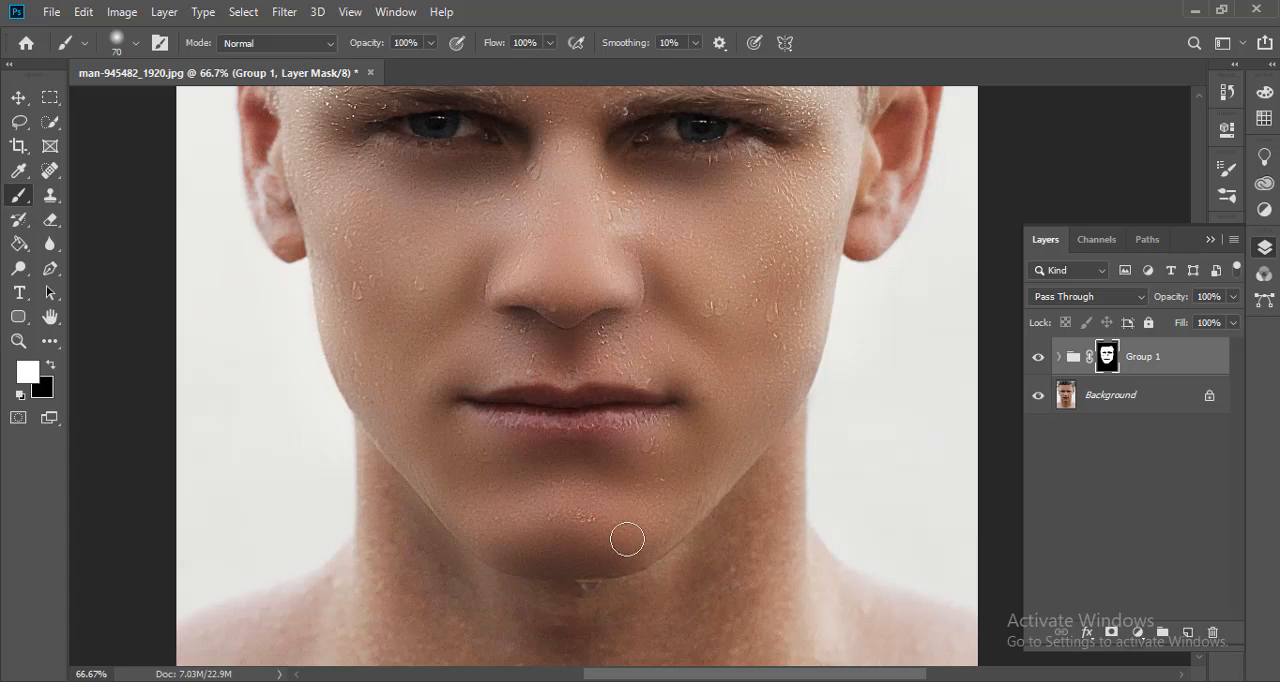
scroll(600, 532, "down", 5)
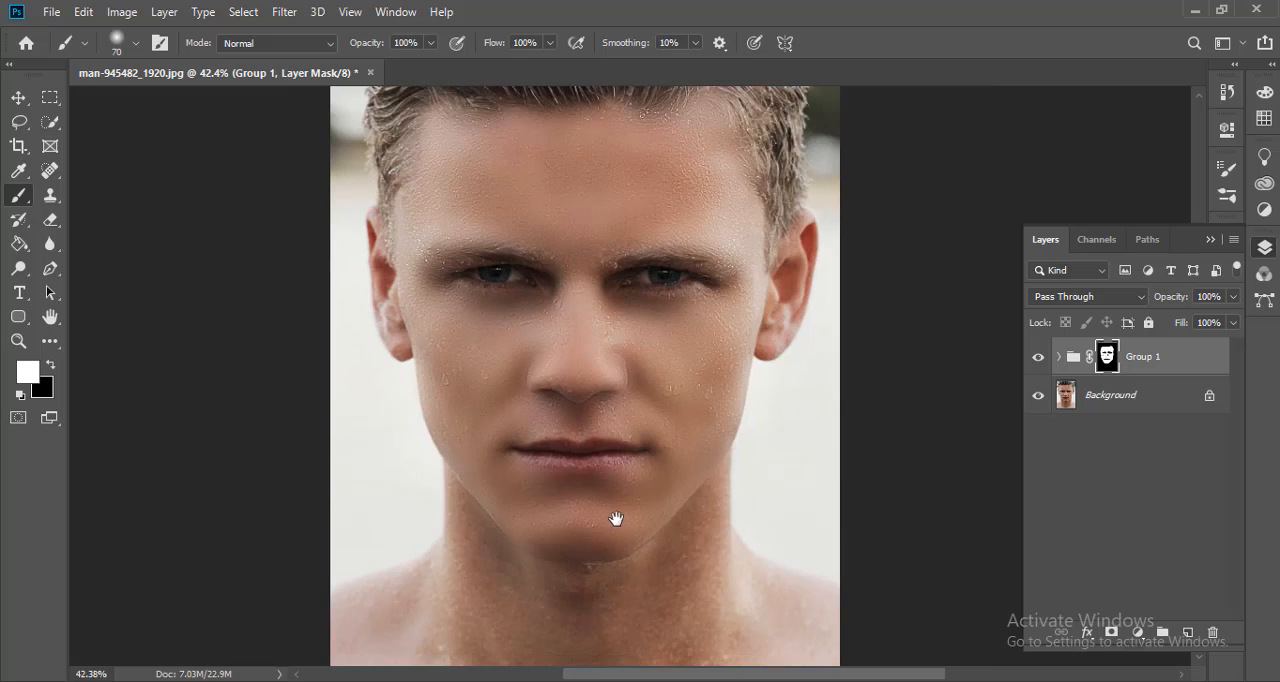
- Enlarge the brush to 125 px and paint white over the neck on the group's mask
left_click_drag(618, 475, 577, 325)
scroll(601, 448, "up", 5)
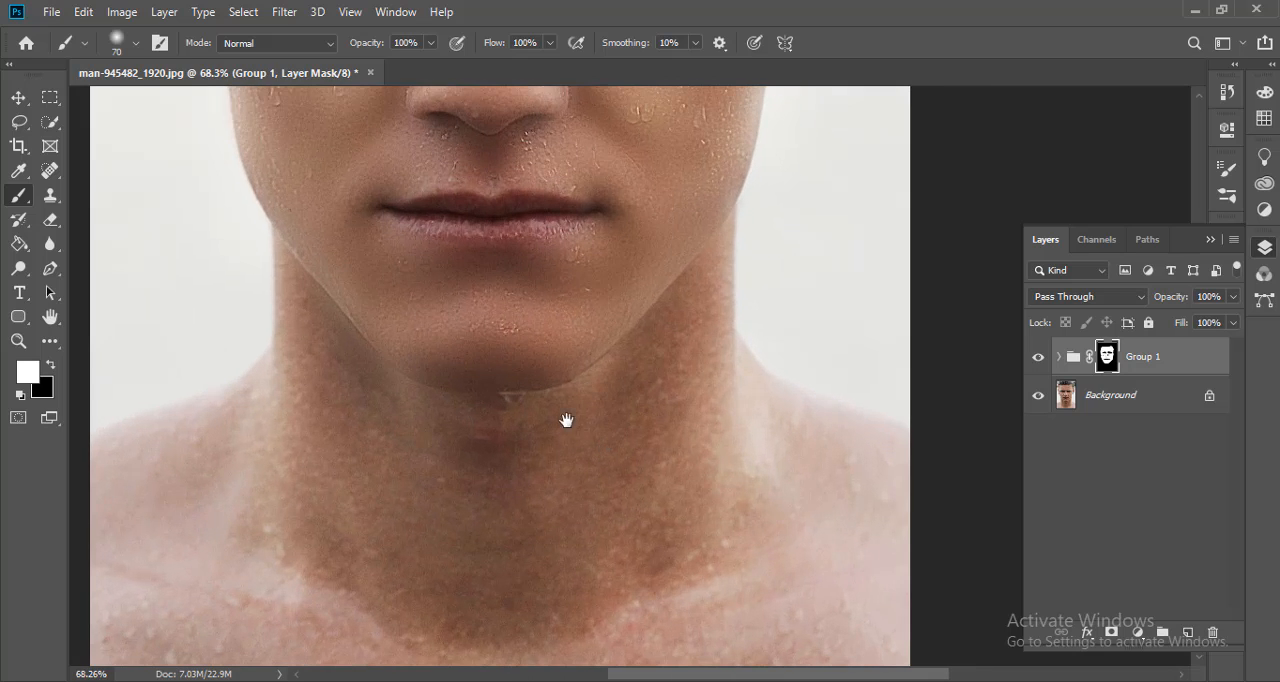
left_click_drag(566, 420, 558, 374)
key("bracketright")
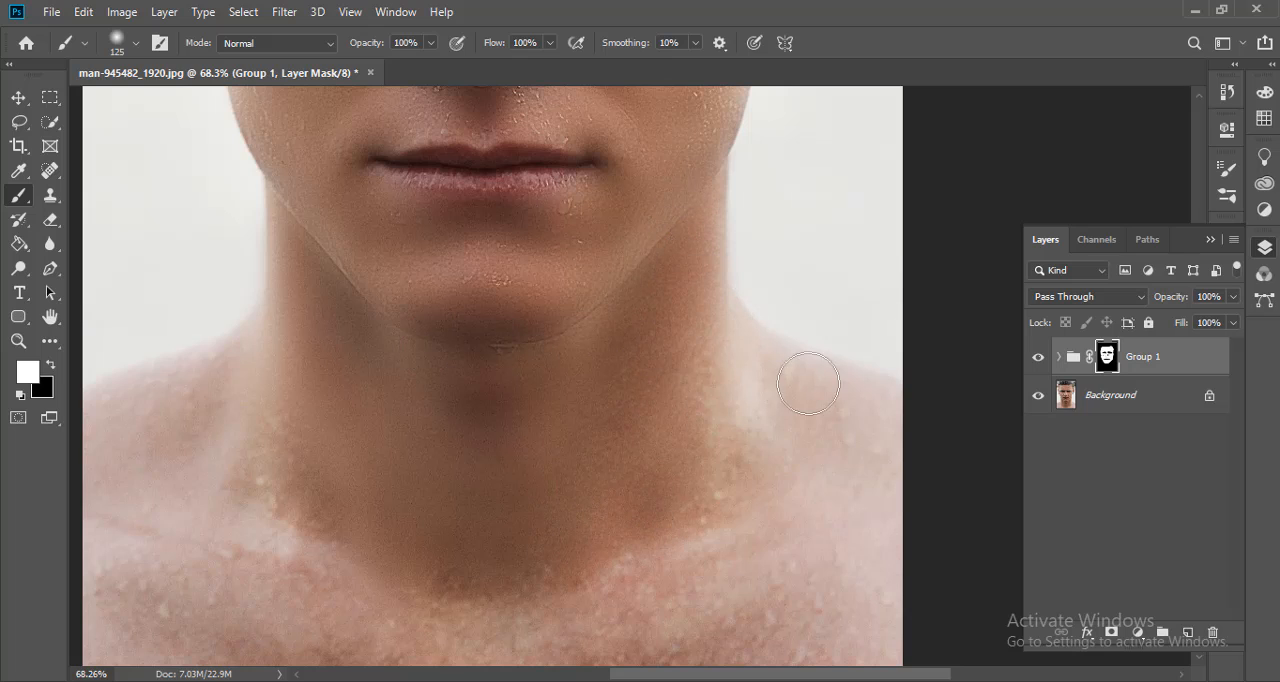
- Paint white over both shoulders and the upper chest on the group's mask with the 125 px brush
mouse_move(874, 451)
left_mouse_down()
mouse_move(614, 534)
mouse_move(730, 429)
mouse_move(736, 283)
mouse_move(728, 532)
left_mouse_up()
left_click_drag(734, 538, 697, 299)
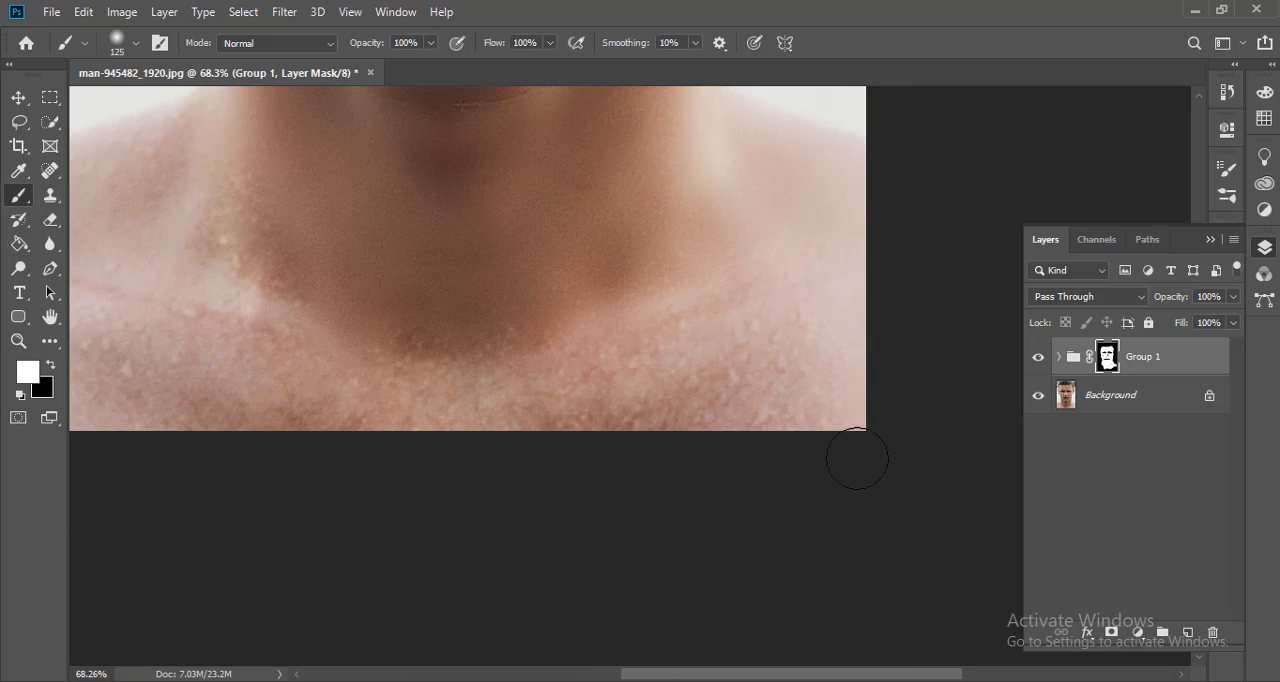
mouse_move(894, 409)
left_mouse_down()
mouse_move(758, 360)
mouse_move(635, 353)
mouse_move(803, 289)
mouse_move(695, 301)
mouse_move(627, 342)
mouse_move(838, 328)
left_mouse_up()
left_click_drag(255, 391, 205, 370)
left_click_drag(285, 382, 709, 523)
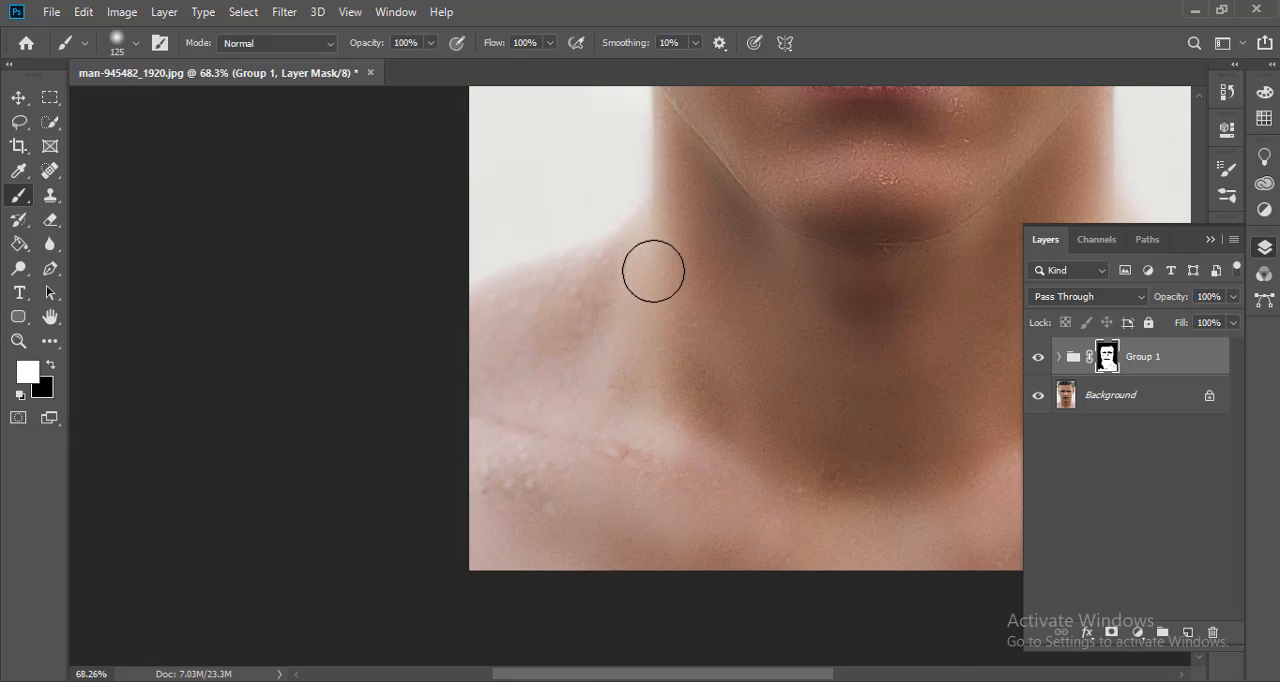
mouse_move(619, 376)
left_mouse_down()
mouse_move(457, 471)
mouse_move(717, 497)
mouse_move(803, 477)
left_mouse_up()
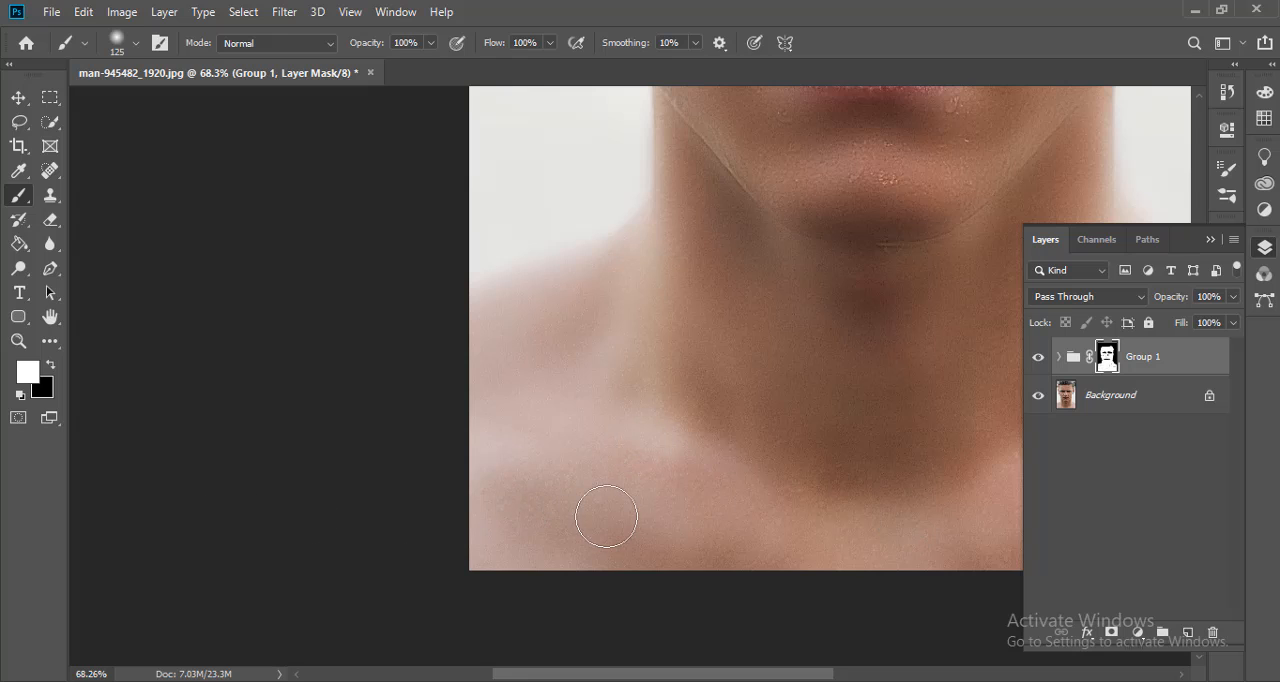
- Lower the opacity of Group 1 to 61% to soften the skin smoothing
scroll(634, 491, "down", 5)
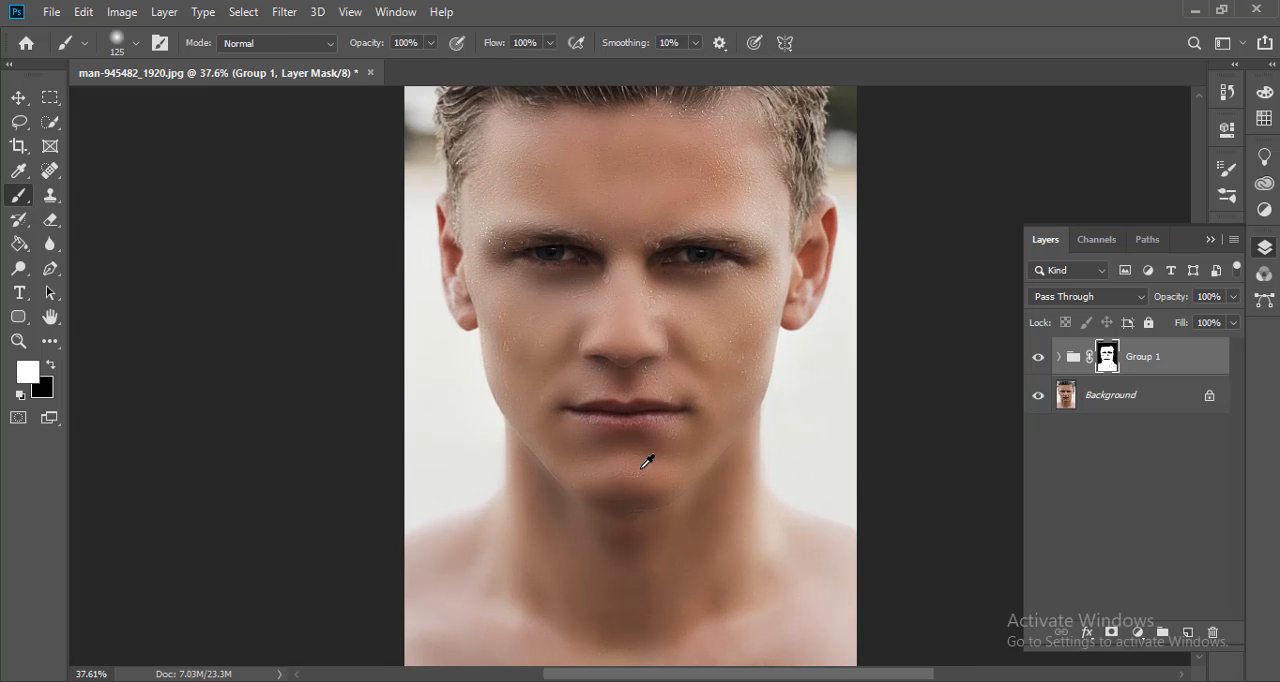
scroll(647, 461, "up", 2)
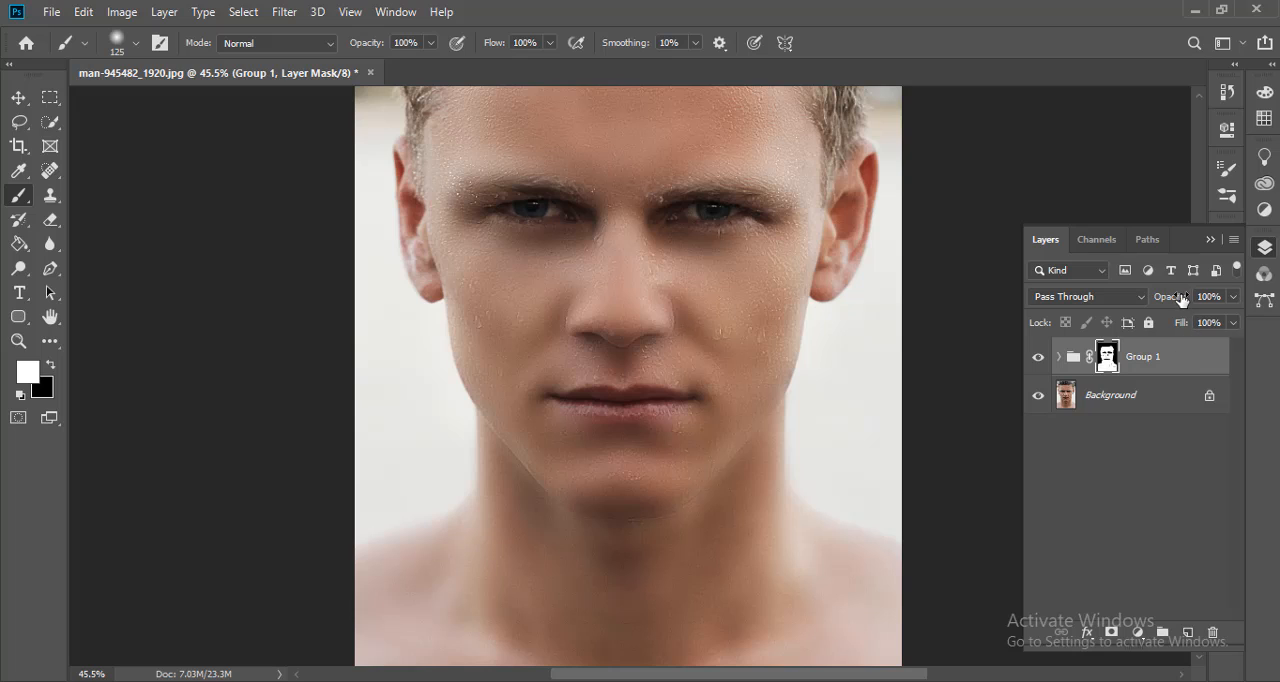
left_click_drag(1142, 305, 1129, 305)
left_click_drag(1142, 317, 1120, 321)
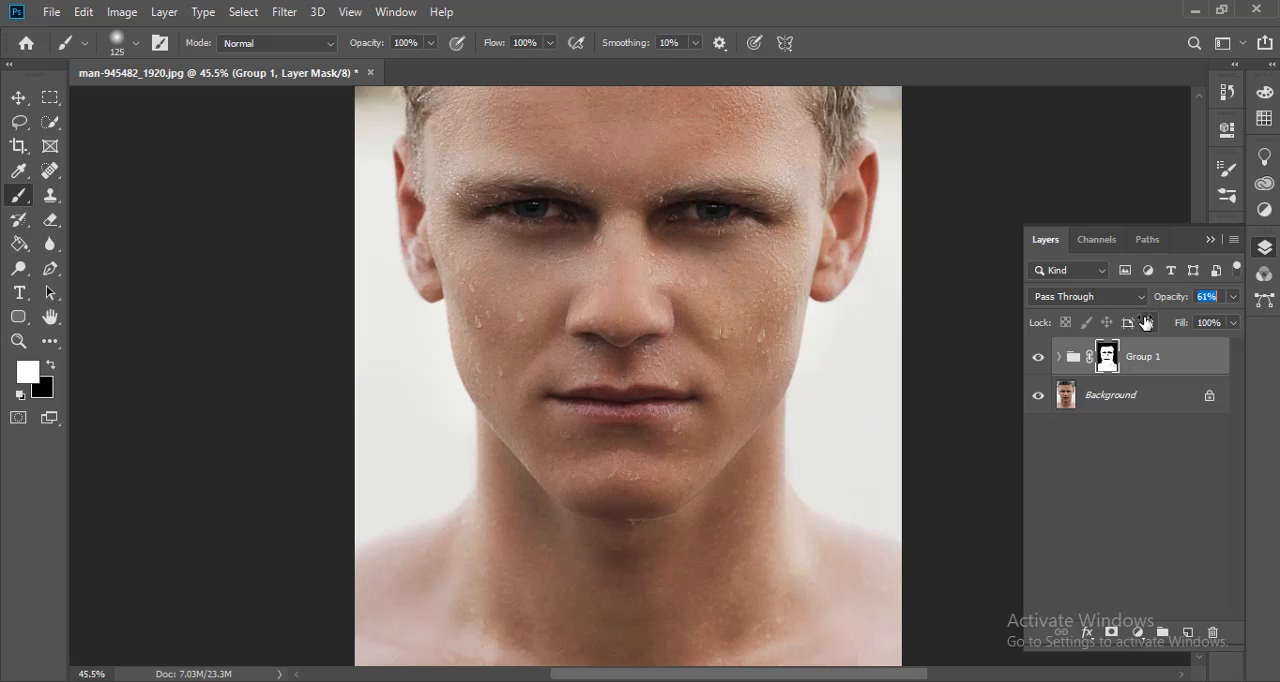